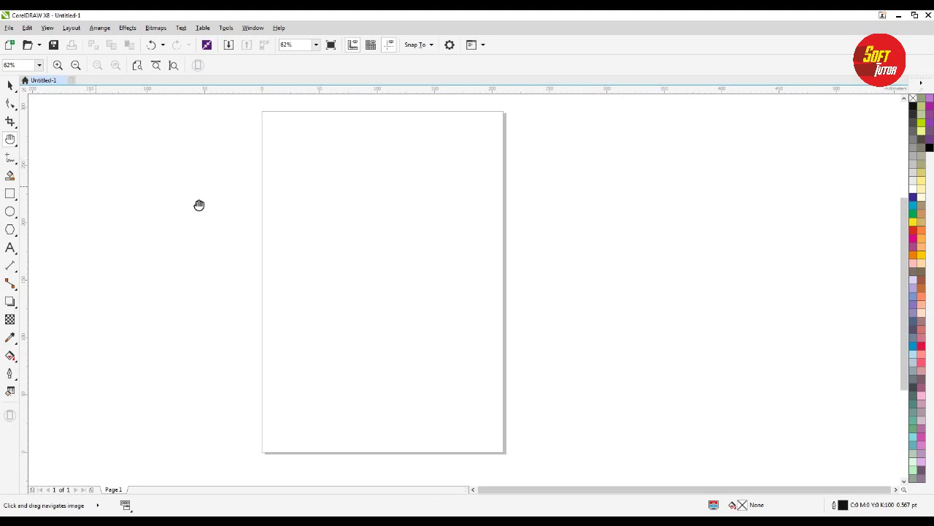
left_click(10, 85)
left_click(253, 192)
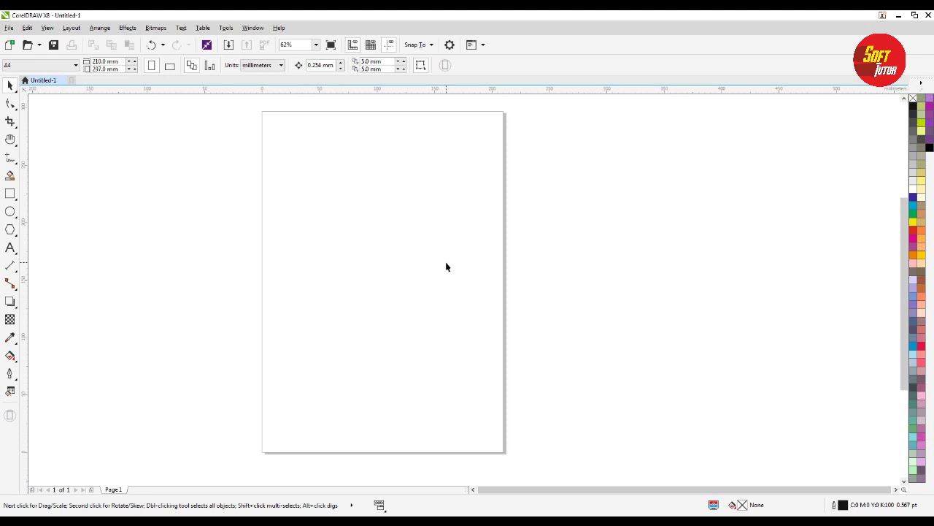
key("h")
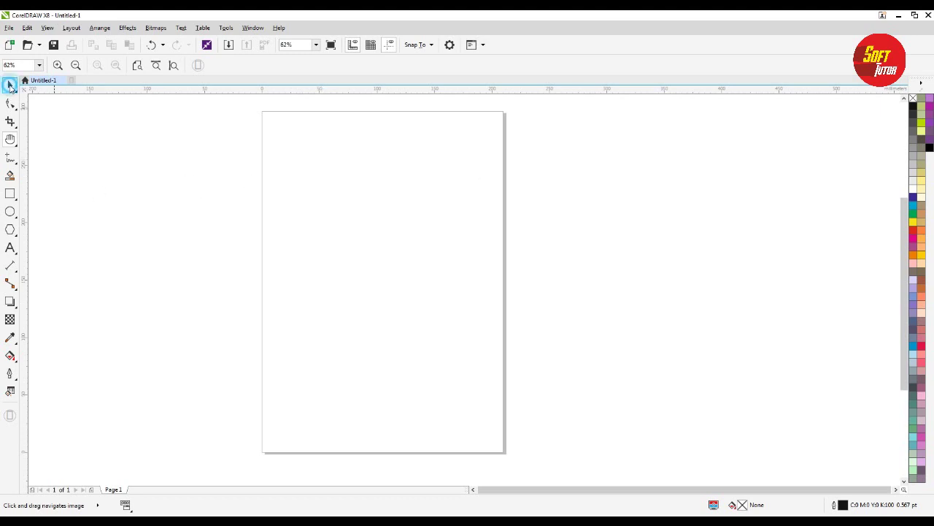
left_click(11, 86)
left_click(254, 189)
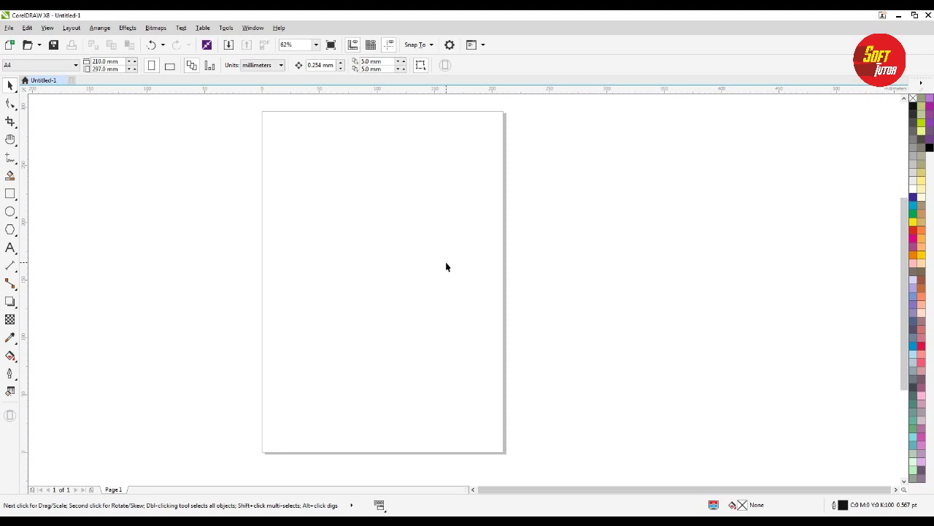
- Import Logo_STANDARD_100_LightboxImage.jpg from the Desktop and place it on the page at its original size
key("ctrl+i")
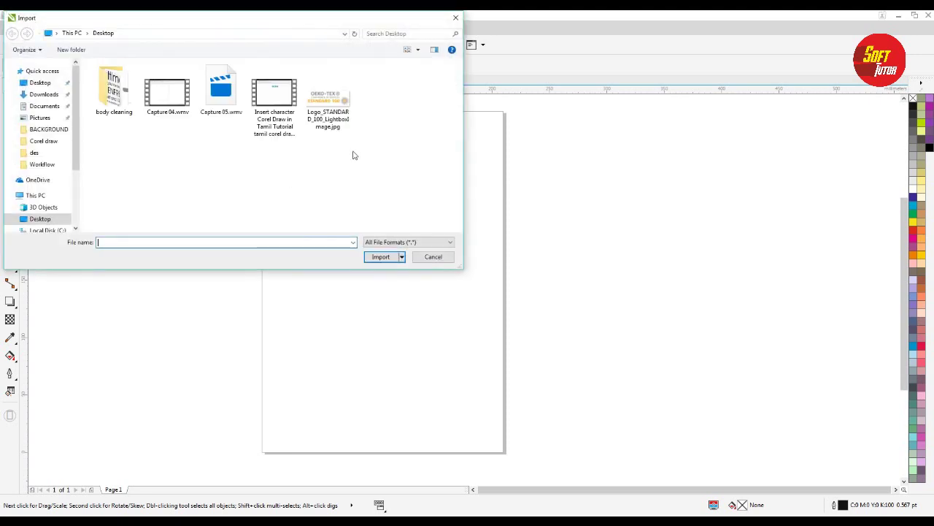
double_click(342, 100)
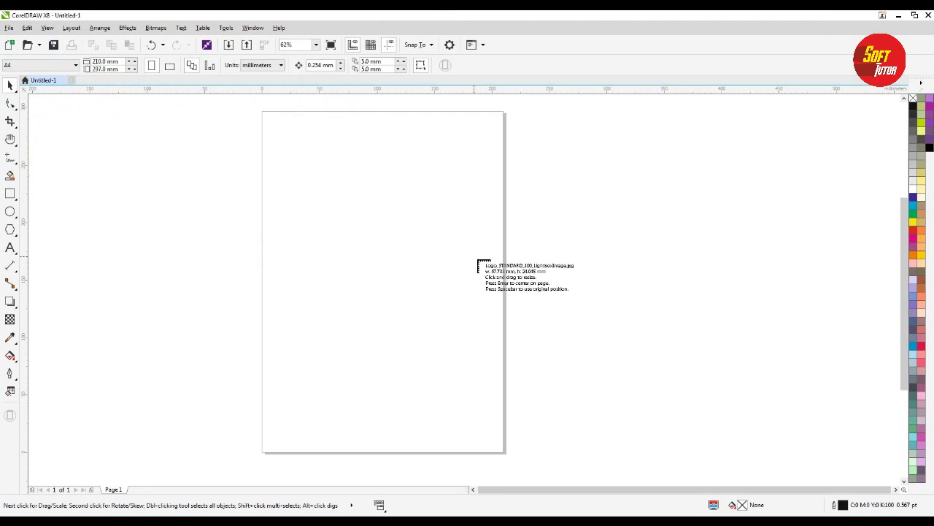
left_click(310, 183)
left_click(581, 278)
- Move the imported logo so that its centre sits at about X 81.2 mm, Y 194.4 mm on the page
scroll(328, 208, "up", 2)
left_click(368, 189)
left_click_drag(390, 186, 395, 246)
scroll(395, 245, "up", 2)
mouse_move(389, 327)
left_mouse_down()
mouse_move(377, 302)
mouse_move(395, 315)
left_mouse_up()
left_click_drag(356, 243, 383, 260)
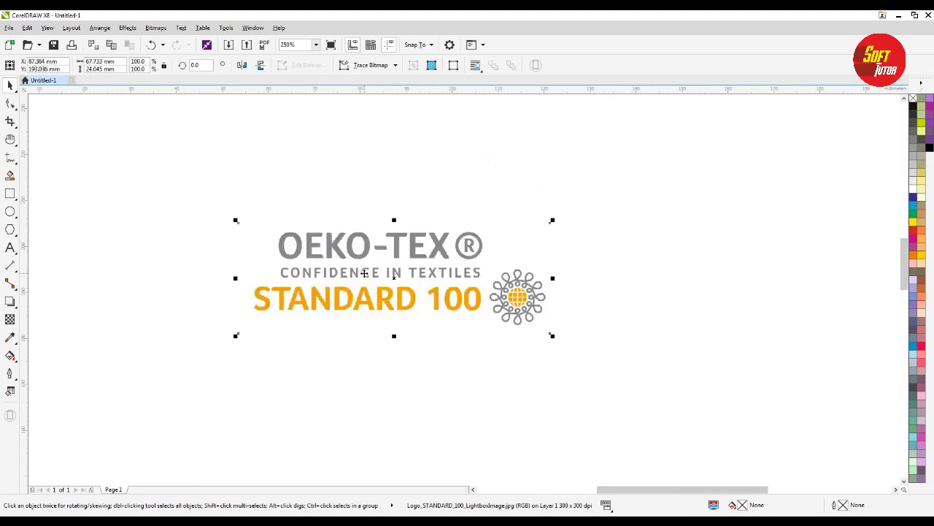
mouse_move(440, 267)
left_mouse_down()
mouse_move(448, 279)
mouse_move(448, 262)
left_mouse_up()
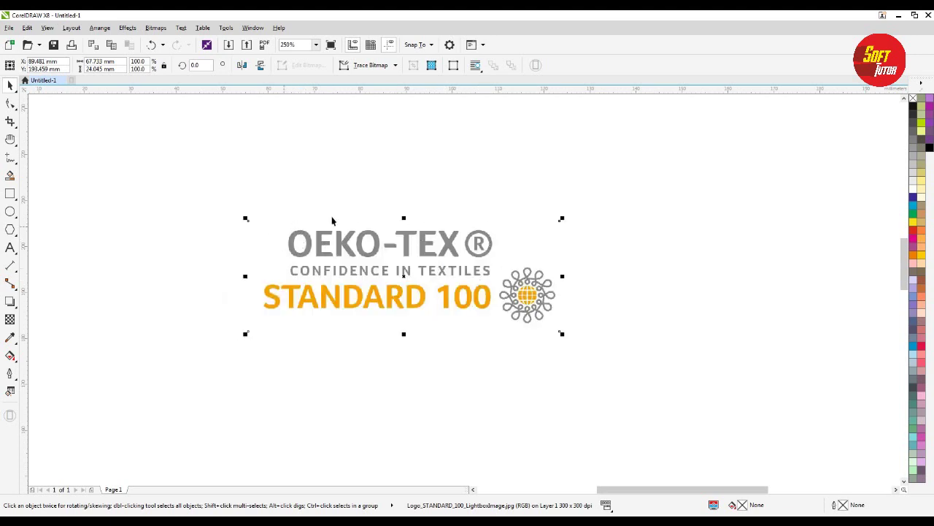
left_click_drag(361, 265, 321, 240)
left_click(377, 170)
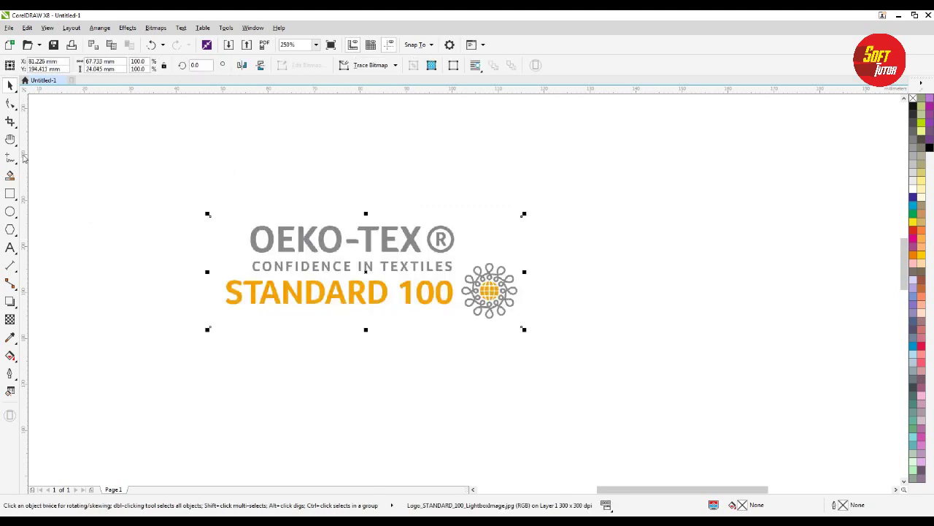
- Crop the logo to its OEKO-TEX word, about 39.8 by 7.9 mm, and move the cropped piece to about X 65, Y 197.2 mm
left_click(10, 122)
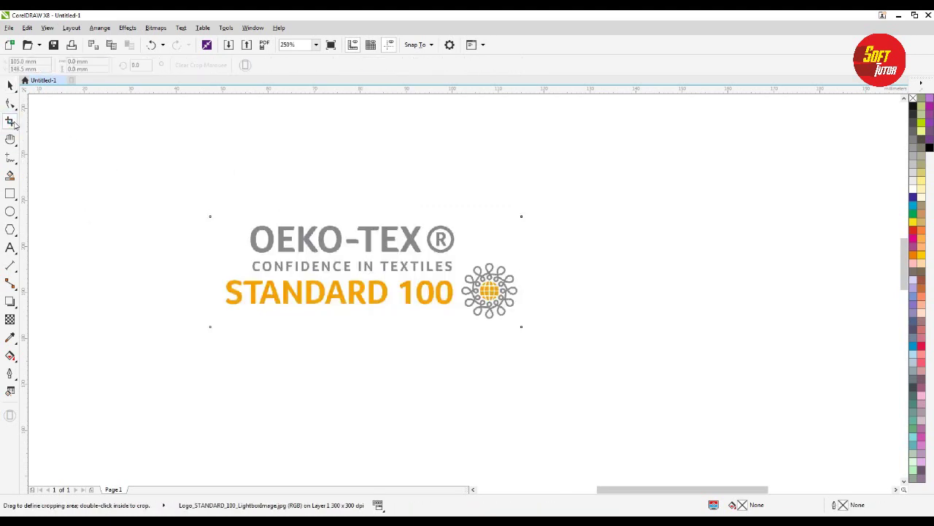
left_click_drag(243, 221, 426, 257)
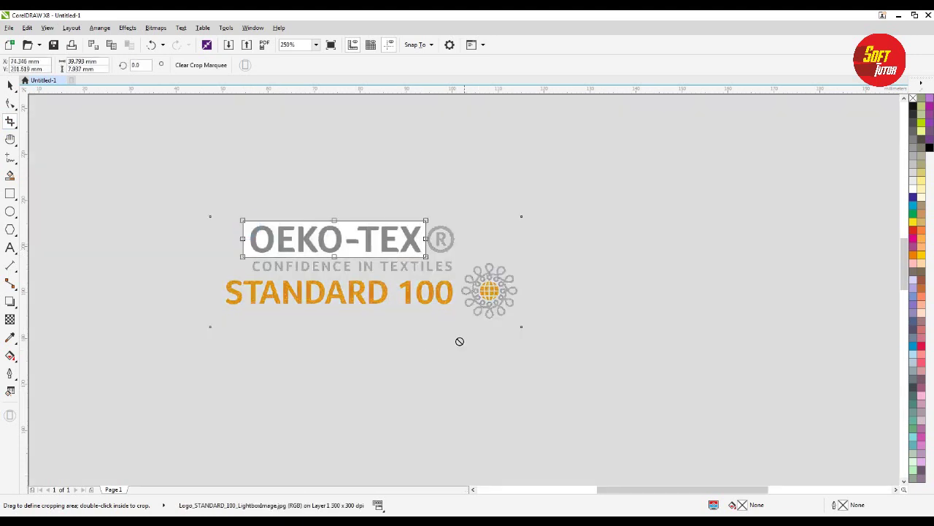
key("Return")
left_click(11, 85)
left_click_drag(334, 252, 289, 270)
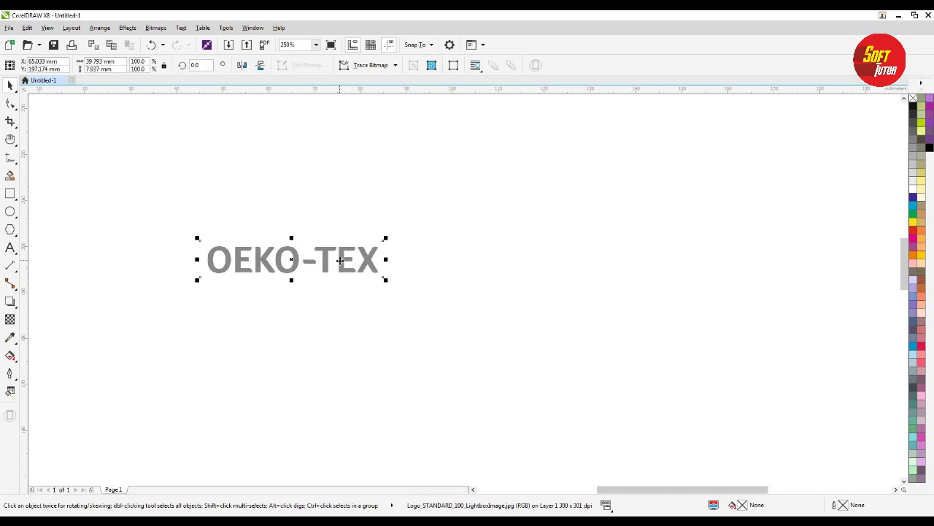
- Export the cropped OEKO-TEX word to the Desktop as the JPEG Untitled-1.jpg with RGB Color (24-bit) mode
left_click(246, 45)
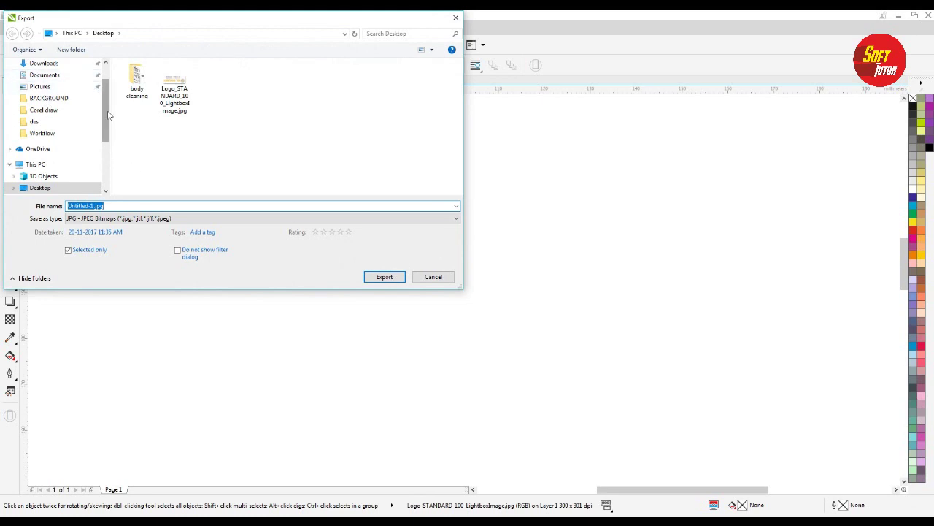
scroll(57, 83, "up", 1)
left_click(57, 82)
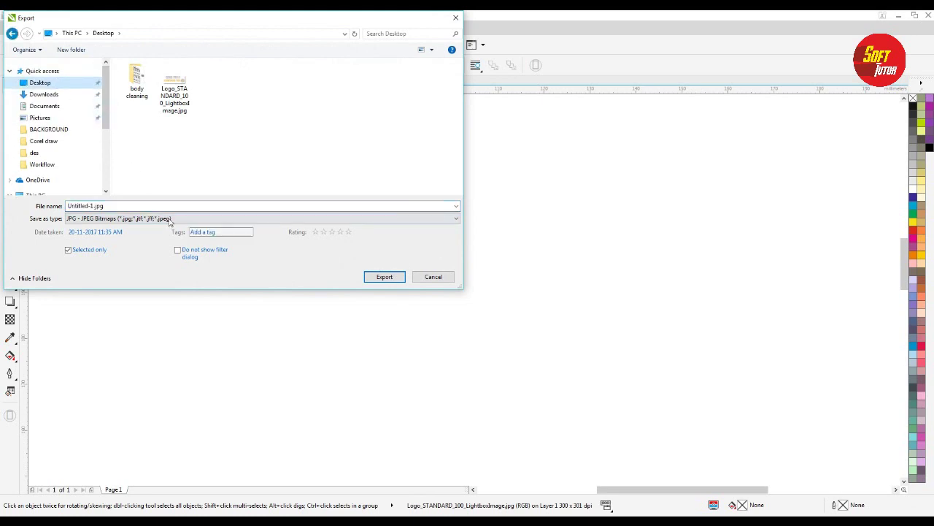
left_click(381, 277)
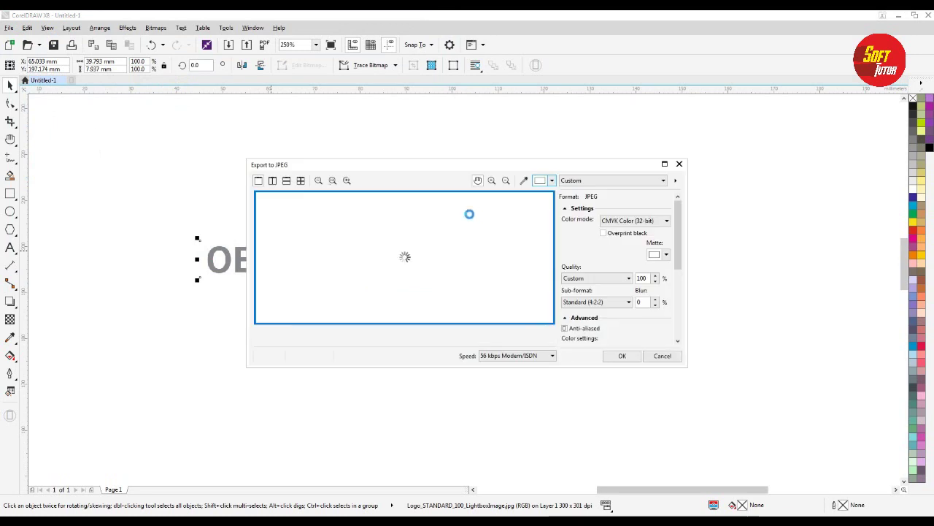
left_click(635, 221)
left_click(621, 234)
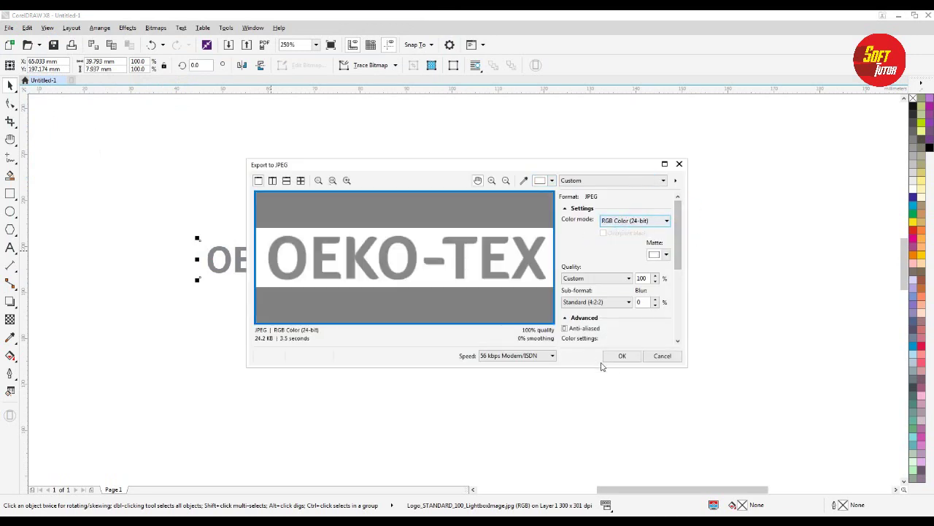
left_click(619, 355)
left_click(485, 335)
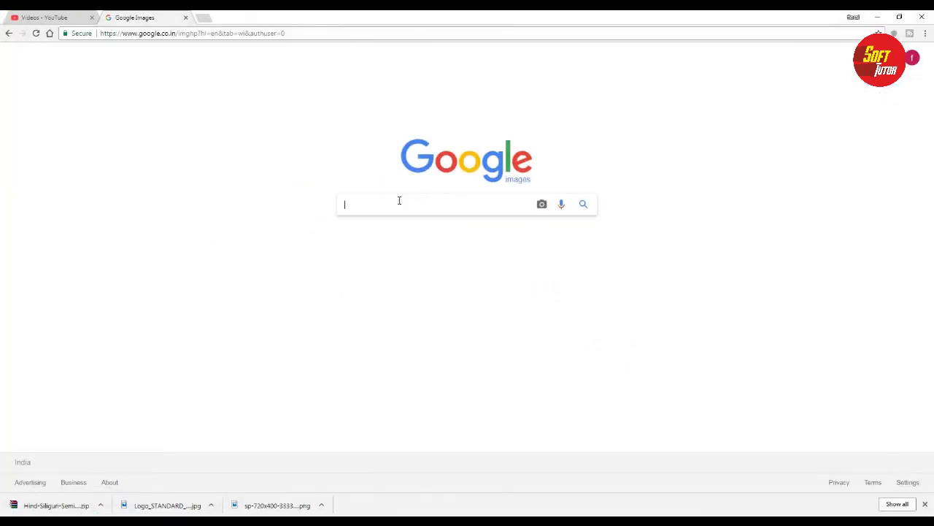
- In Chrome, search Google for "Whatfontis" and open the WhatFontis.com site from the general web results
left_click(373, 204)
type("WH")
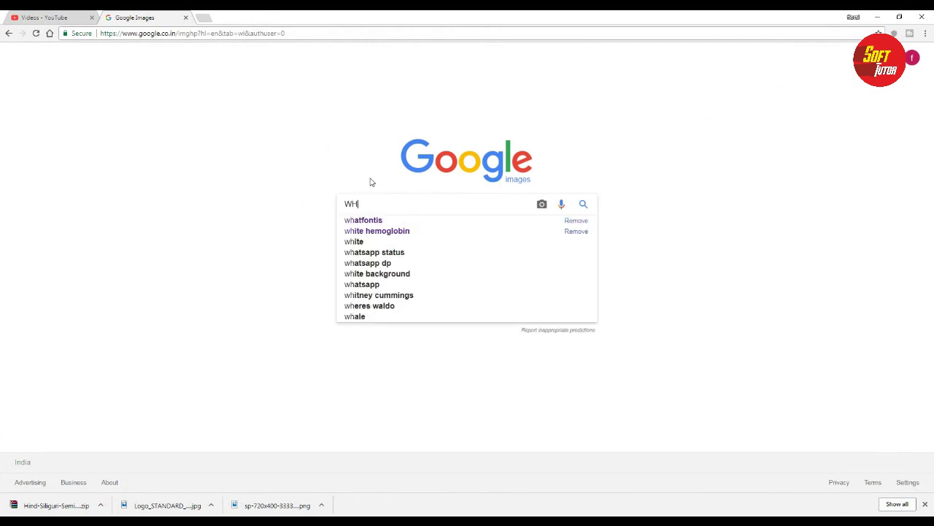
key("BackSpace")
type("h")
key("BackSpace")
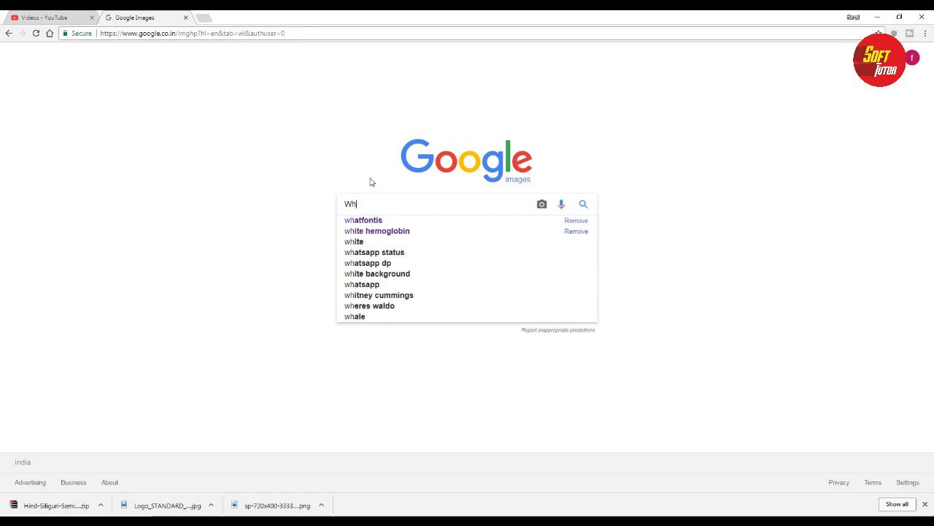
type("hats")
key("BackSpace")
type("fontis")
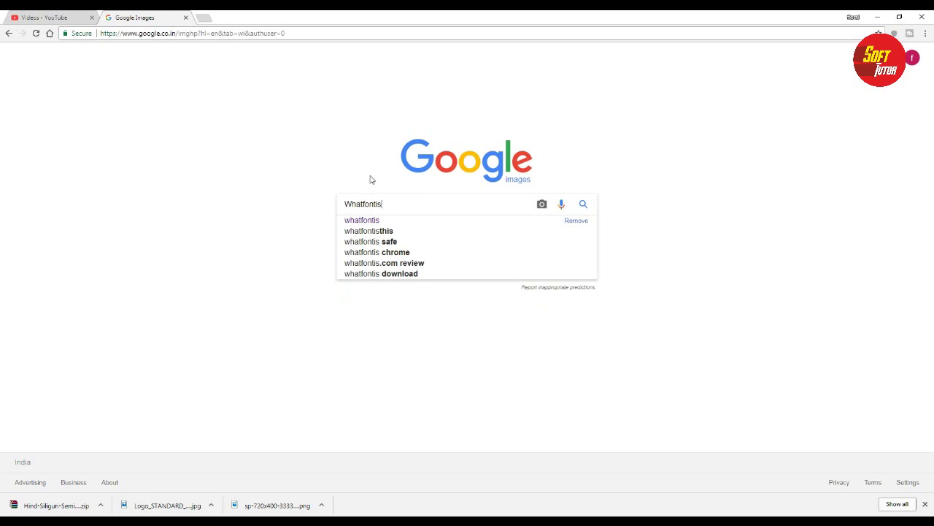
key("Return")
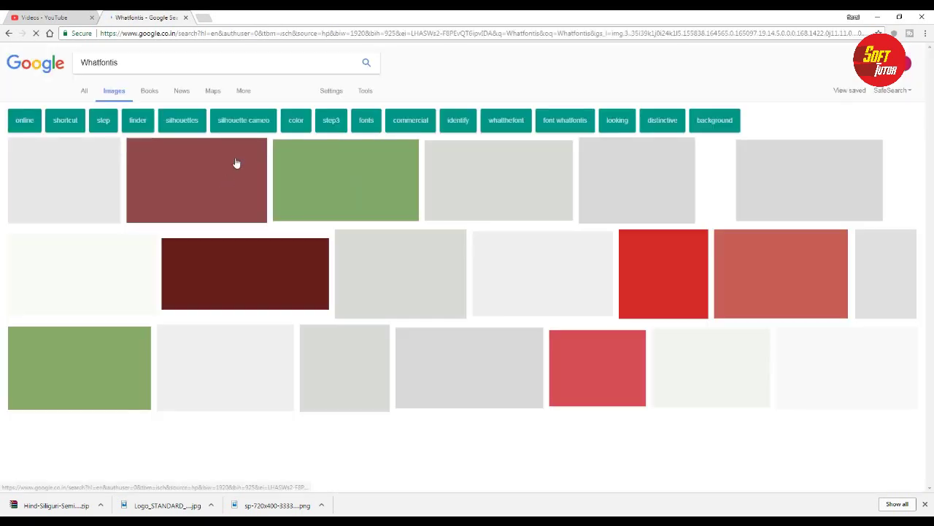
left_click(83, 91)
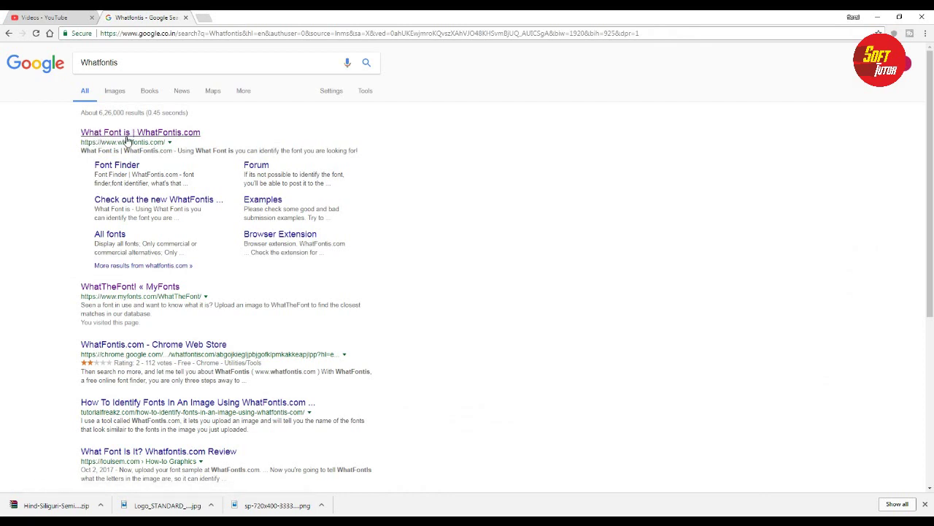
left_click(112, 135)
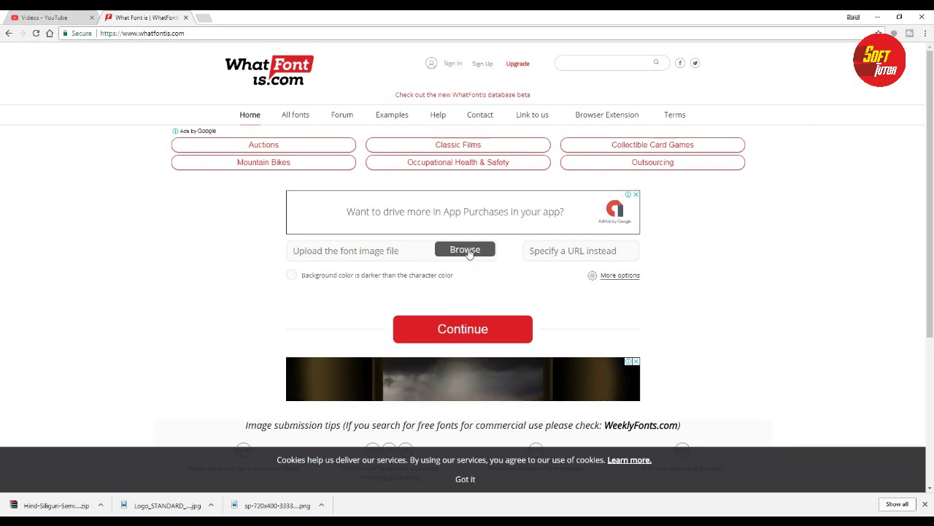
- Upload Untitled-1.jpg from the Desktop as the font image and continue to the character matching
left_click(468, 251)
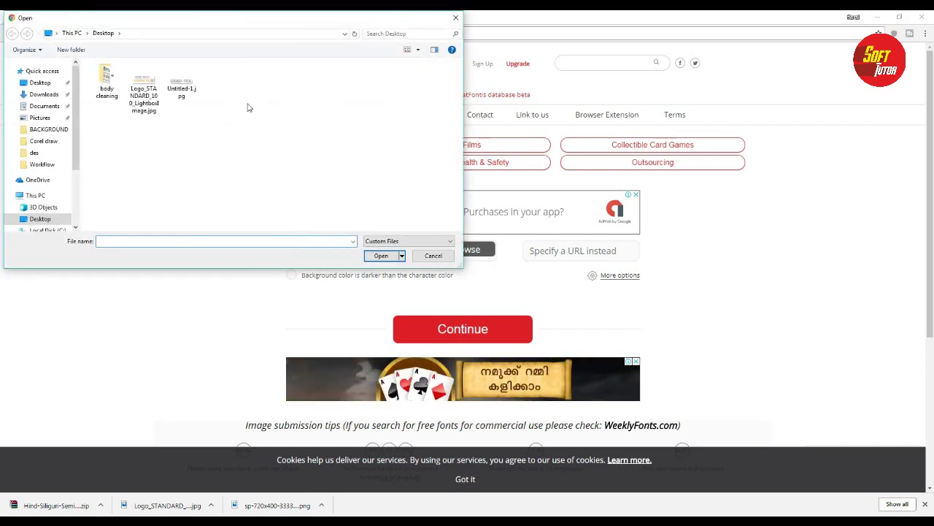
left_click(182, 89)
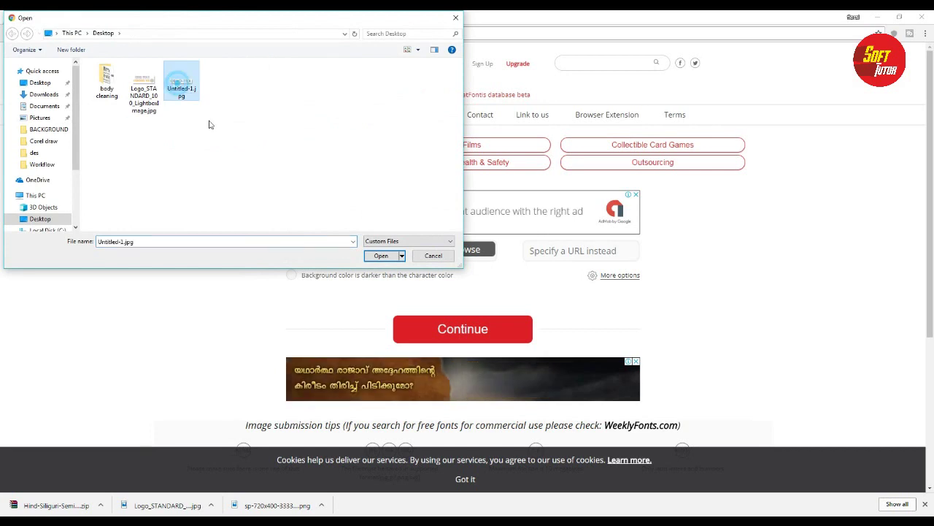
double_click(193, 88)
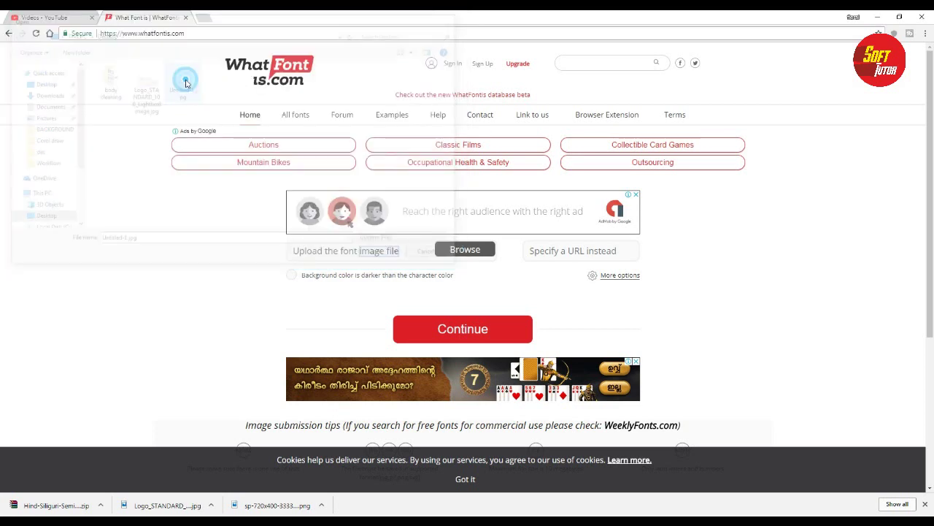
left_click(454, 330)
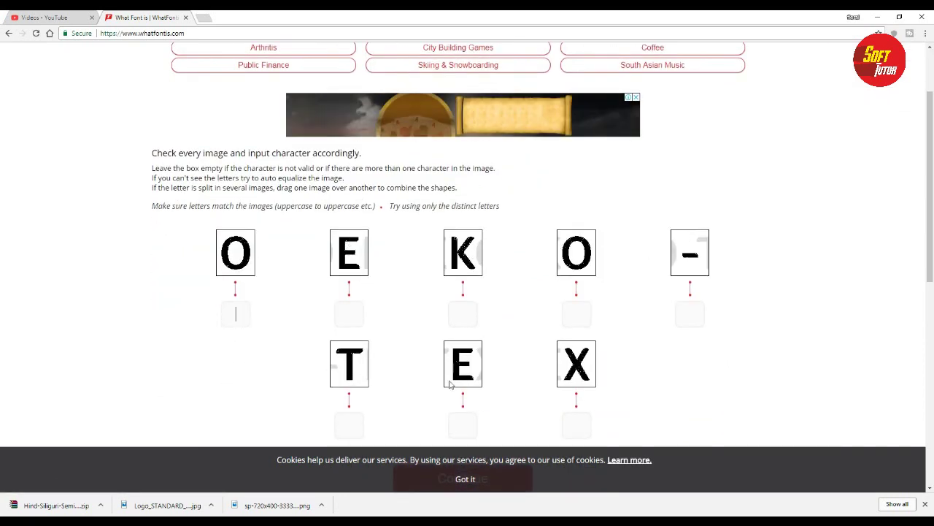
- Label the first row of letter images with the characters O, E, K, O and -
left_click(236, 313)
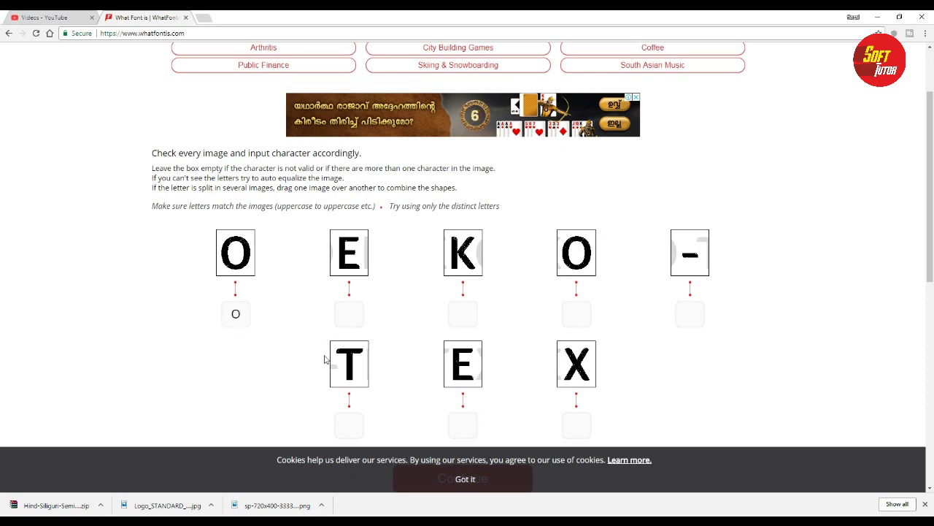
left_click(353, 325)
type("E")
left_click(471, 318)
left_click(575, 314)
left_click(676, 315)
type("-")
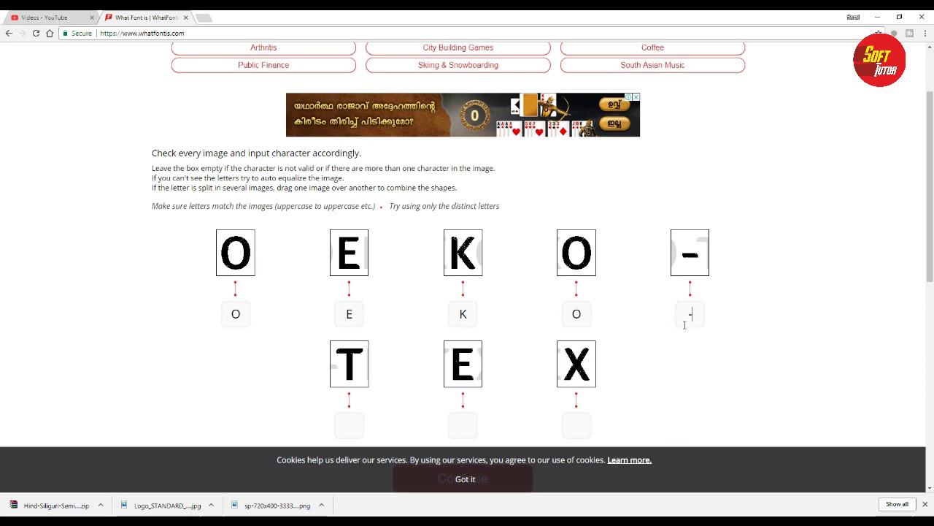
- Label the second row of letter images with the characters T, E and X
left_click(350, 425)
type("T")
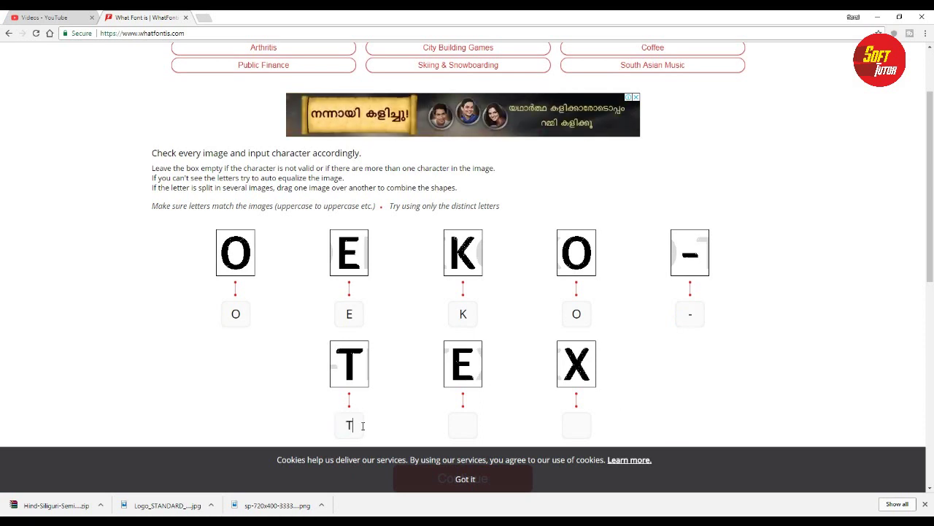
left_click(463, 425)
type("E")
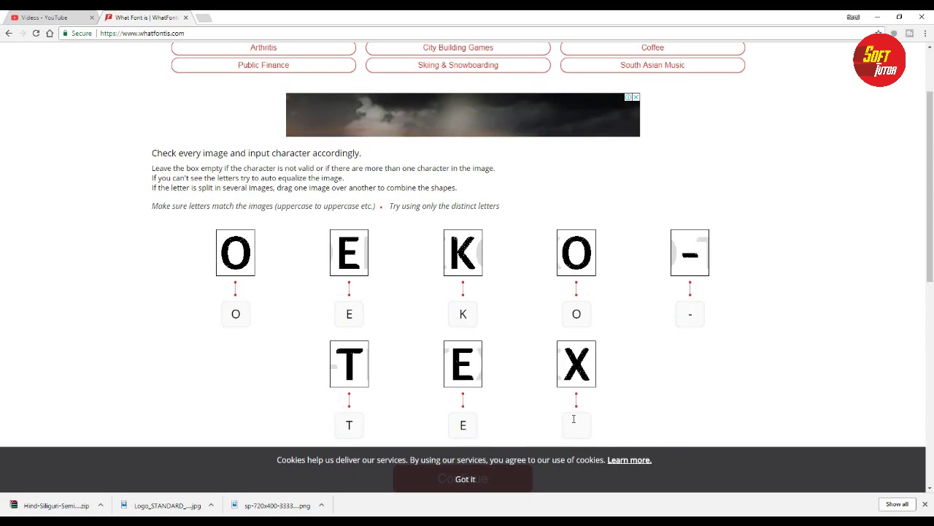
left_click(576, 423)
type("X")
- Limit the search to "Only free fonts or free alternatives" and submit the labelled characters
scroll(626, 370, "down", 1)
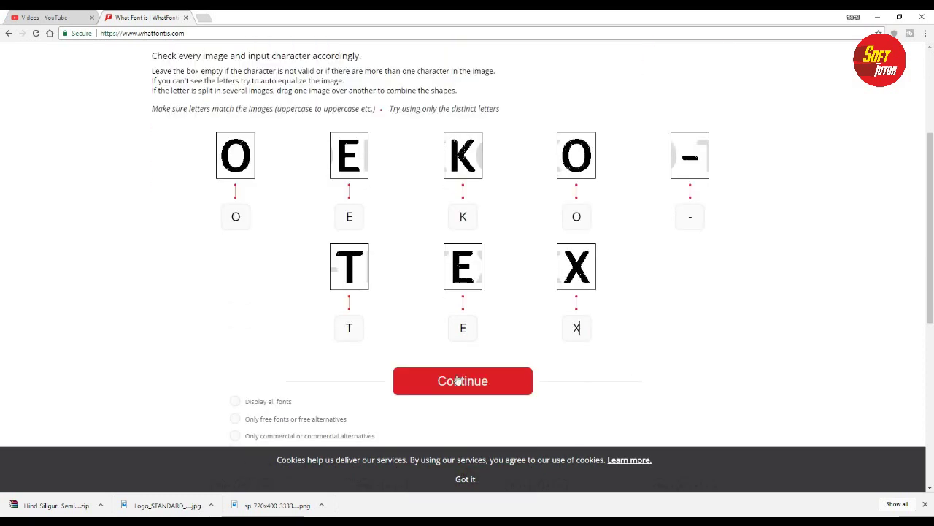
scroll(318, 339, "down", 1)
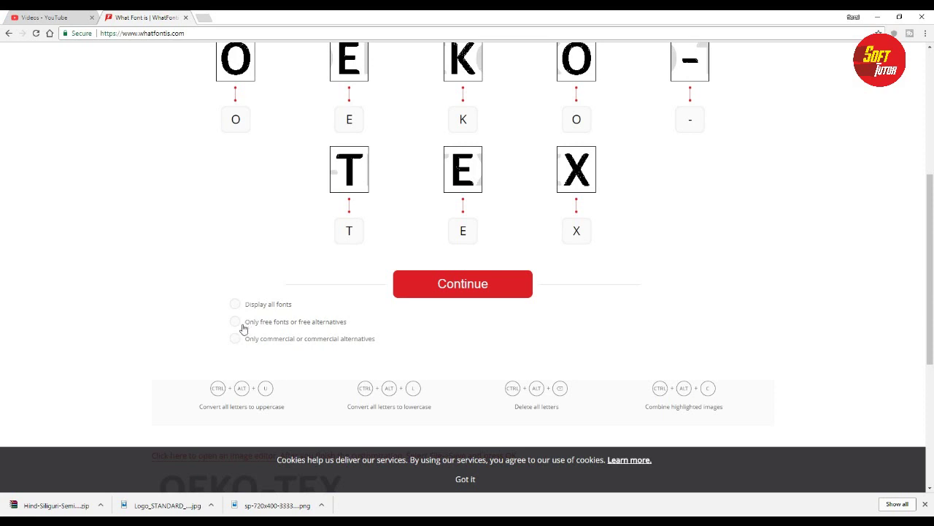
left_click(243, 327)
left_click(459, 287)
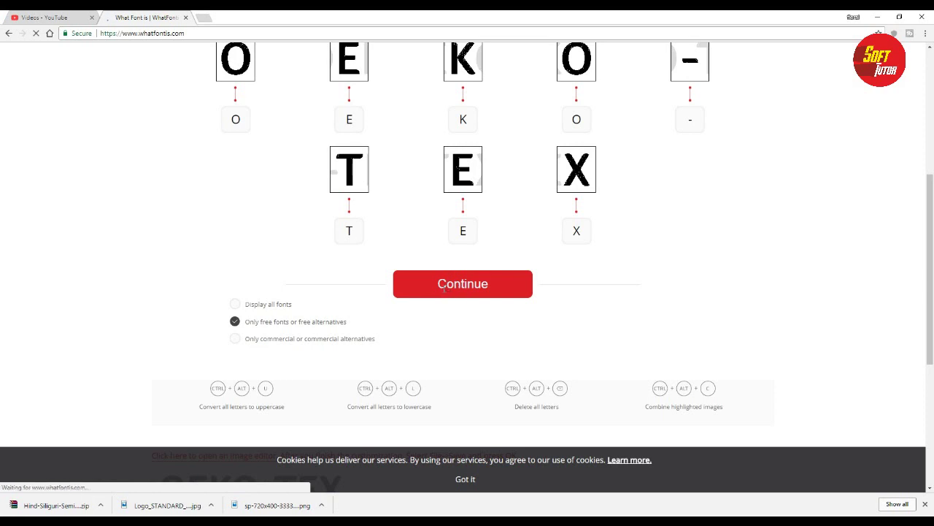
- Examine the list of matching free fonts, comparing their OEKTX samples with the uploaded OEKO-TEX image
scroll(350, 274, "down", 1)
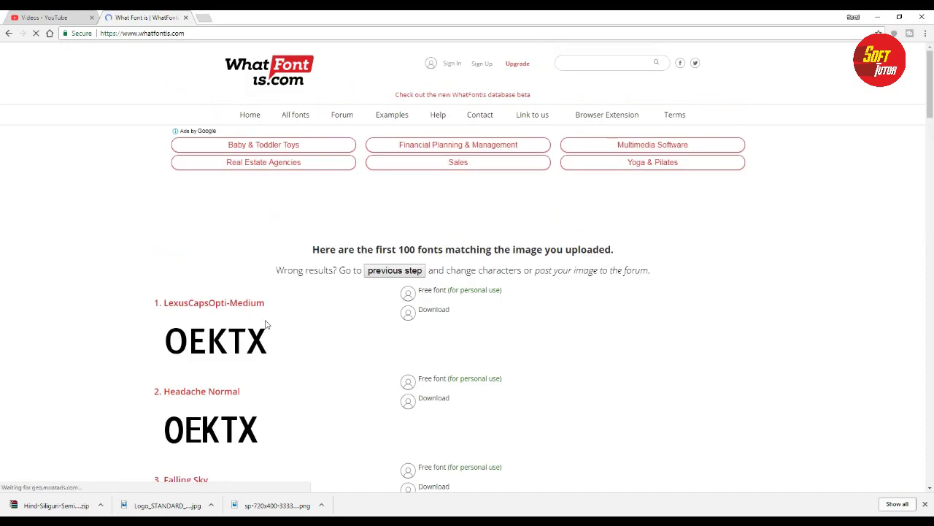
scroll(257, 277, "down", 2)
scroll(276, 318, "down", 5)
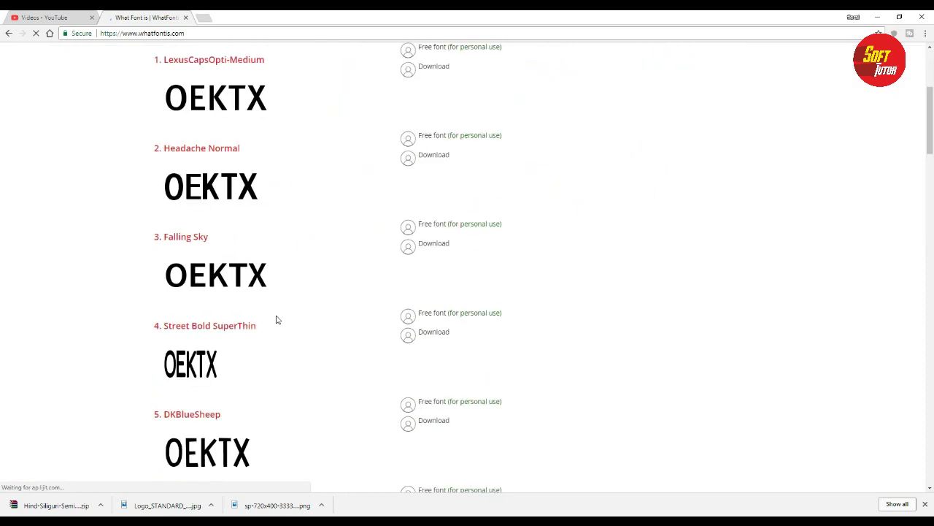
scroll(271, 321, "down", 4)
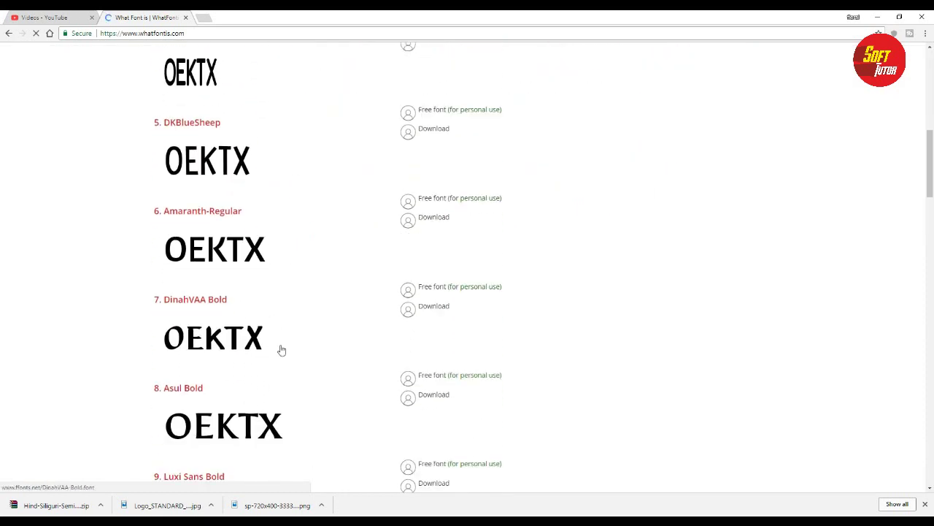
scroll(236, 358, "down", 5)
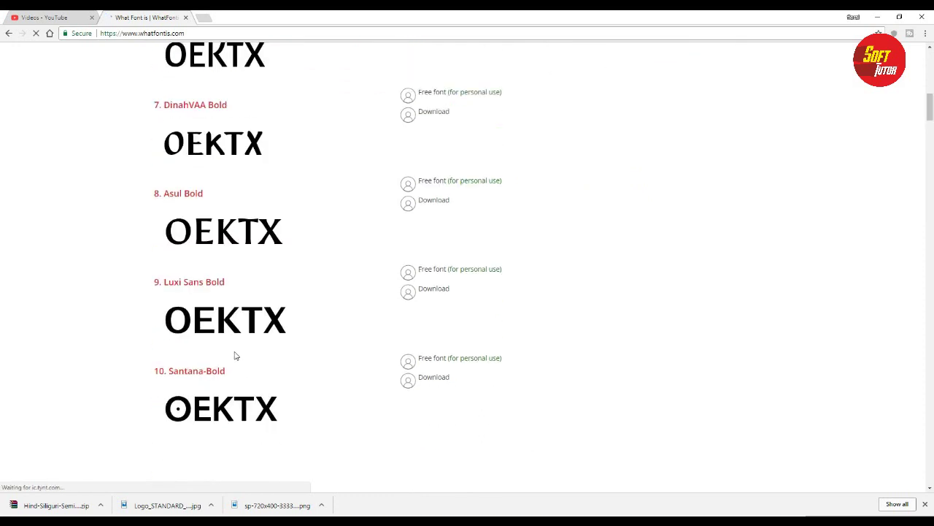
scroll(234, 354, "down", 3)
scroll(231, 359, "down", 4)
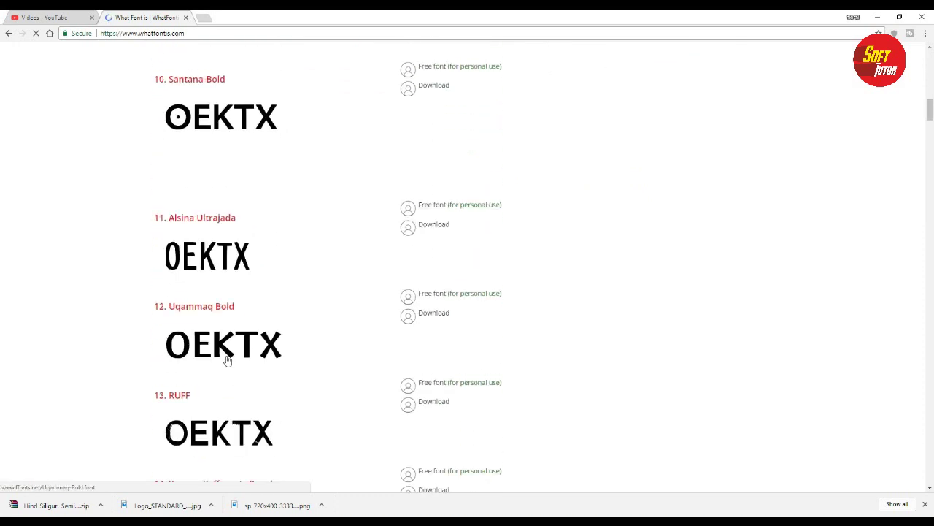
scroll(219, 384, "down", 3)
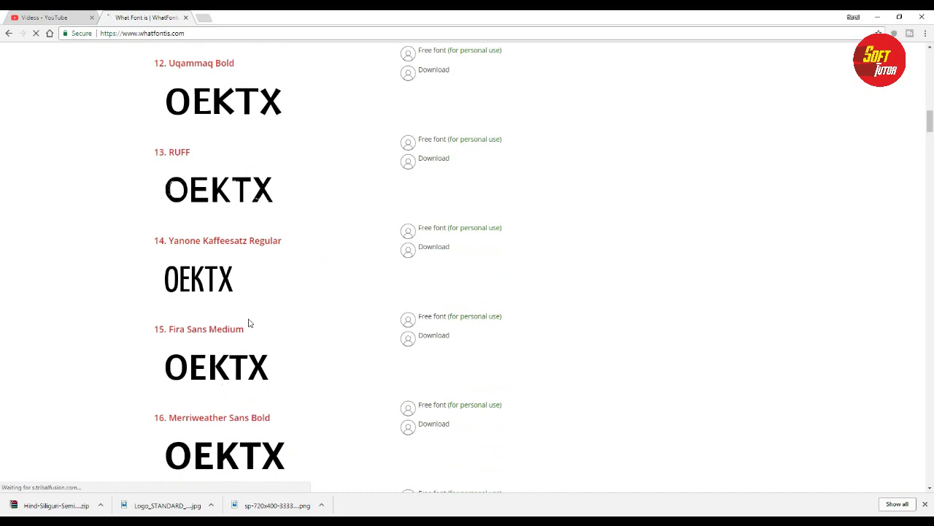
scroll(249, 323, "down", 1)
scroll(247, 343, "down", 1)
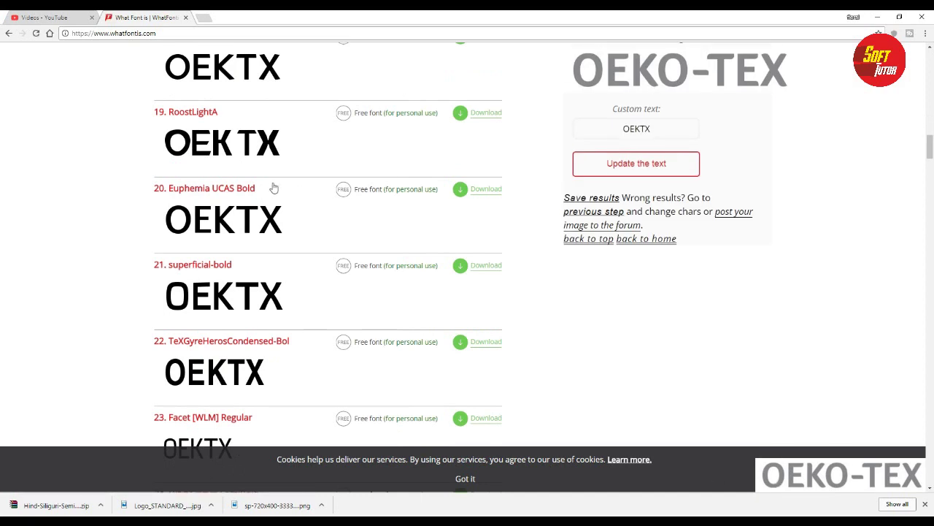
scroll(272, 188, "up", 3)
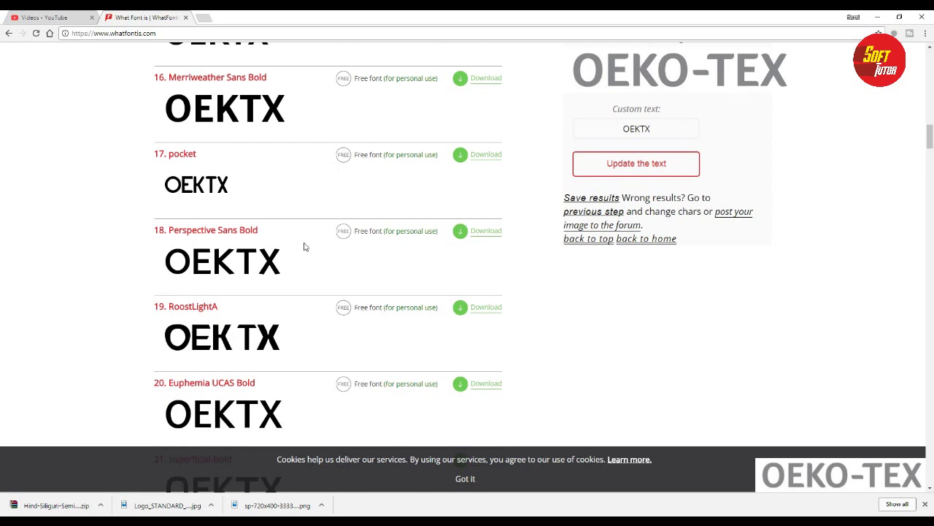
scroll(292, 263, "down", 2)
scroll(276, 276, "down", 1)
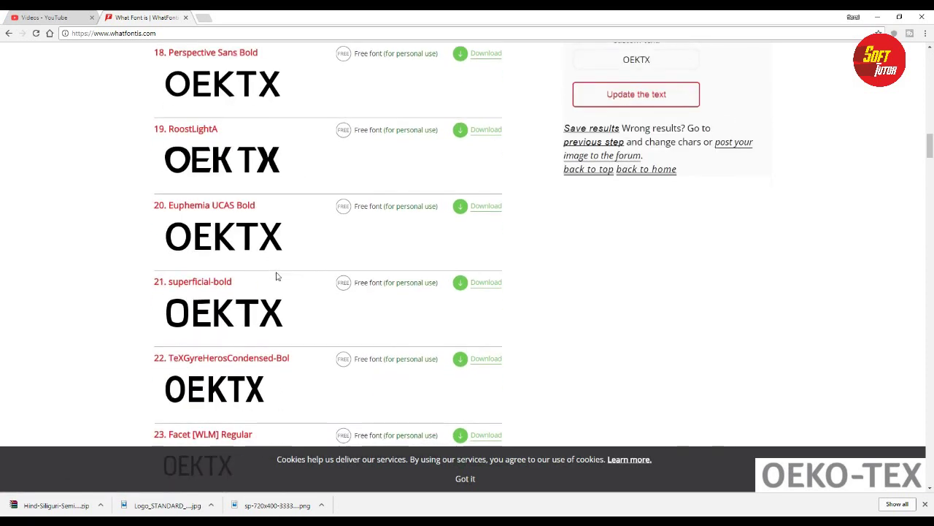
scroll(559, 145, "up", 2)
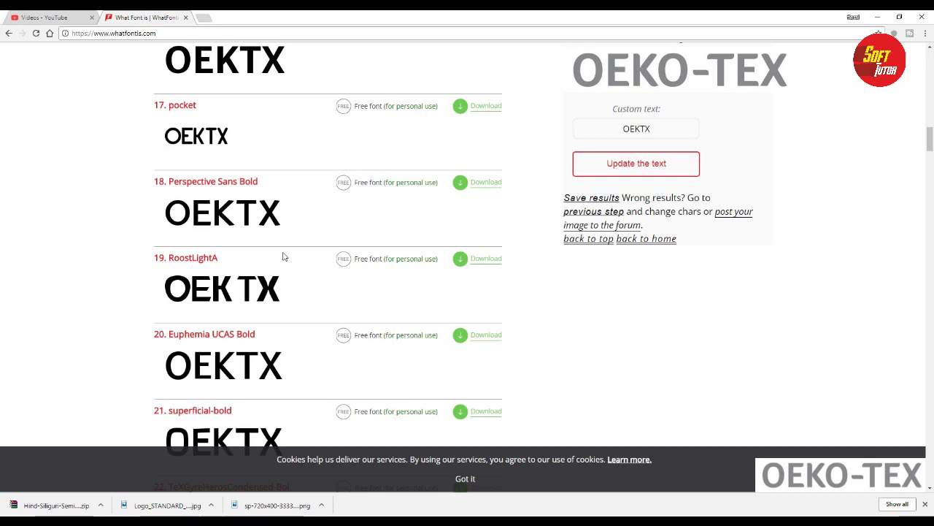
scroll(270, 258, "up", 3)
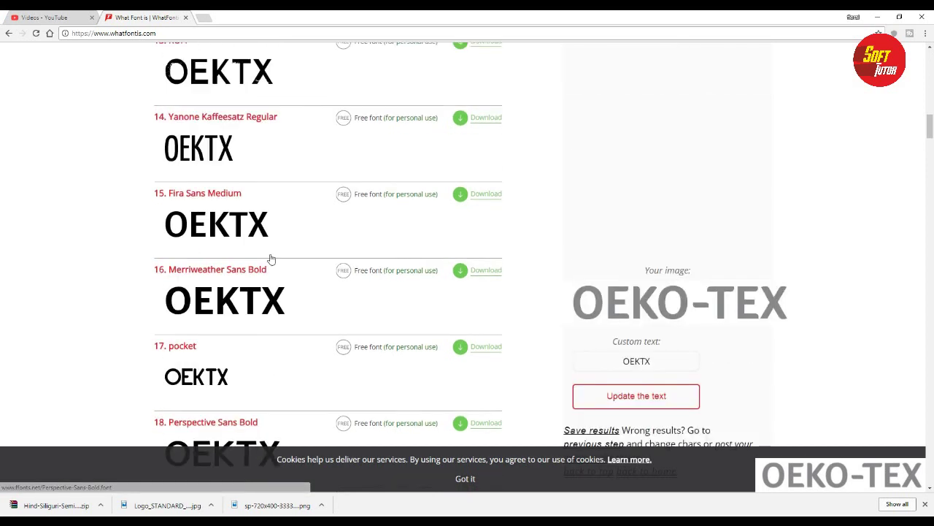
scroll(269, 258, "up", 2)
scroll(267, 261, "up", 2)
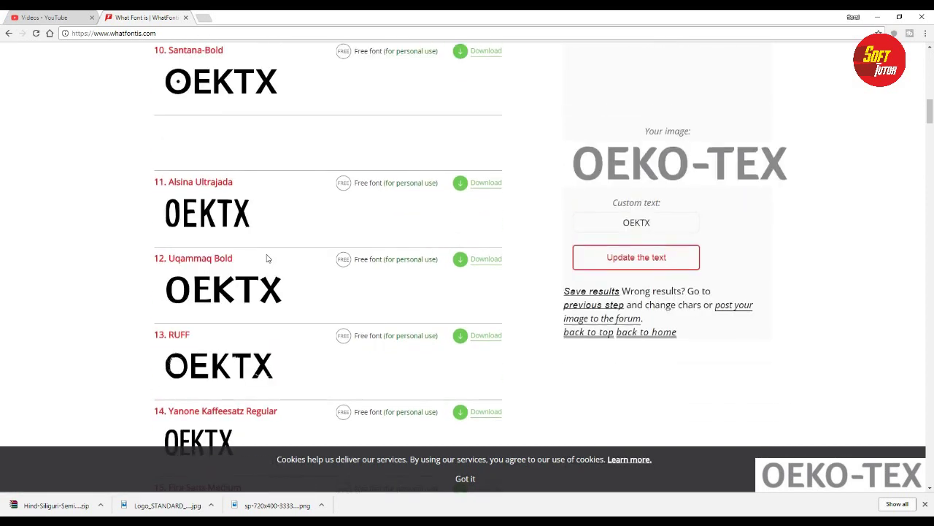
scroll(267, 261, "up", 3)
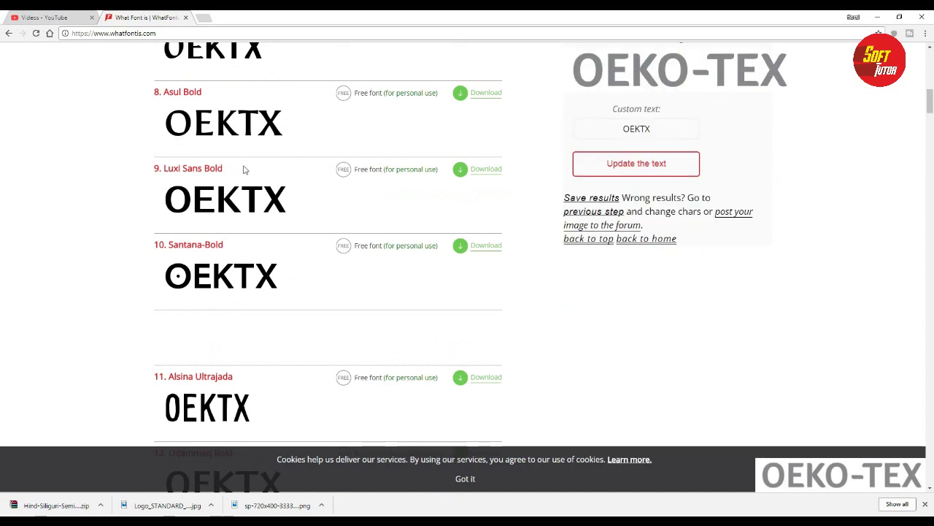
scroll(244, 170, "up", 2)
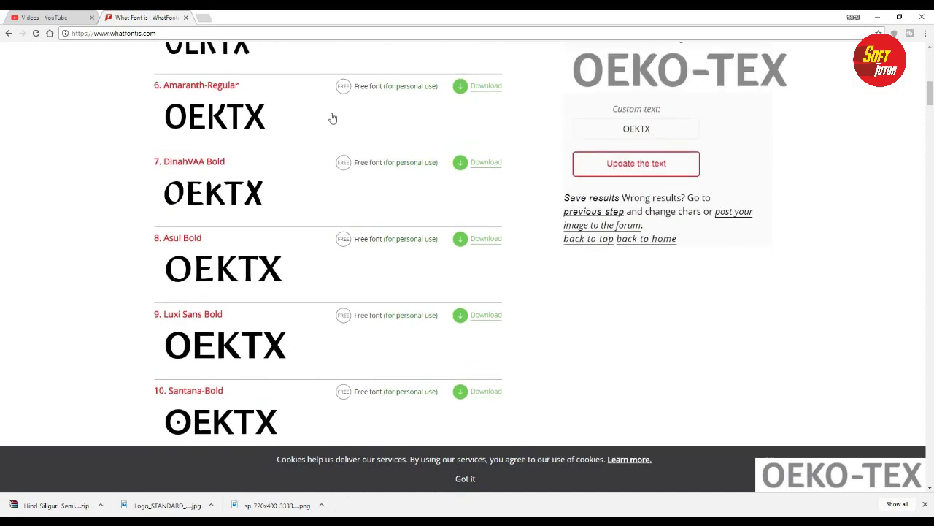
scroll(241, 132, "up", 1)
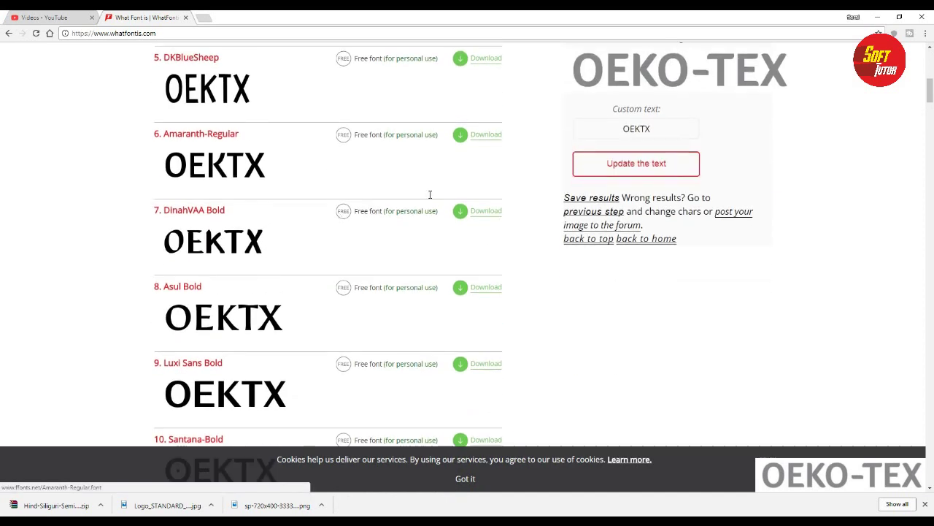
- Open the Amaranth-Regular font page from the results and download its zip archive through the direct download link
left_click(475, 141)
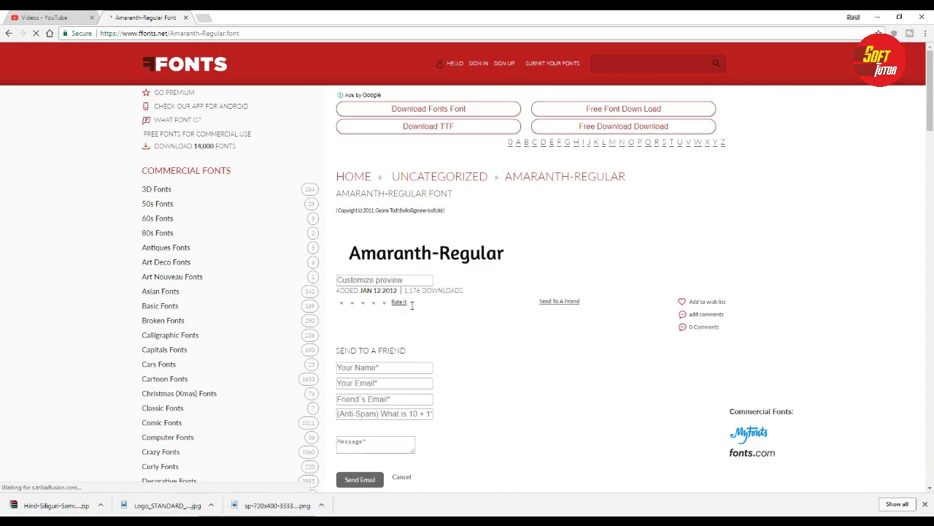
scroll(416, 365, "down", 1)
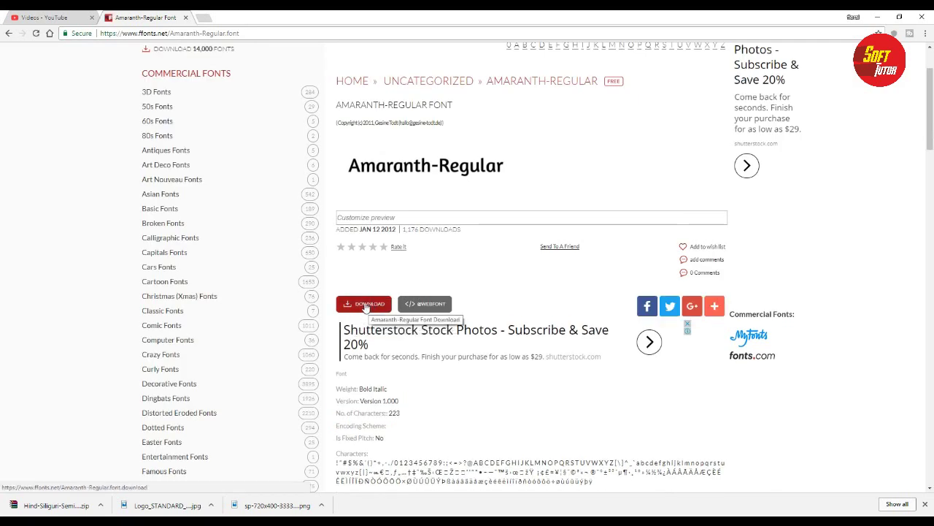
left_click(360, 306)
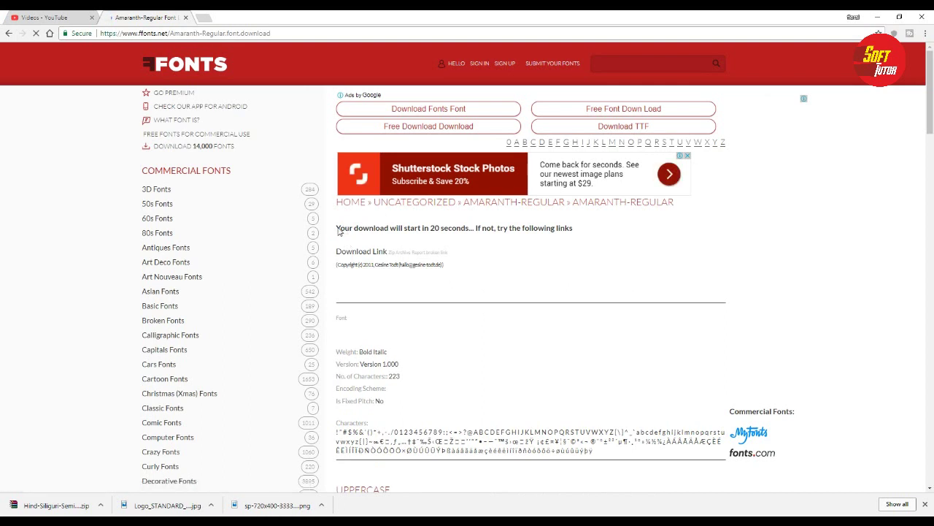
triple_click(427, 235)
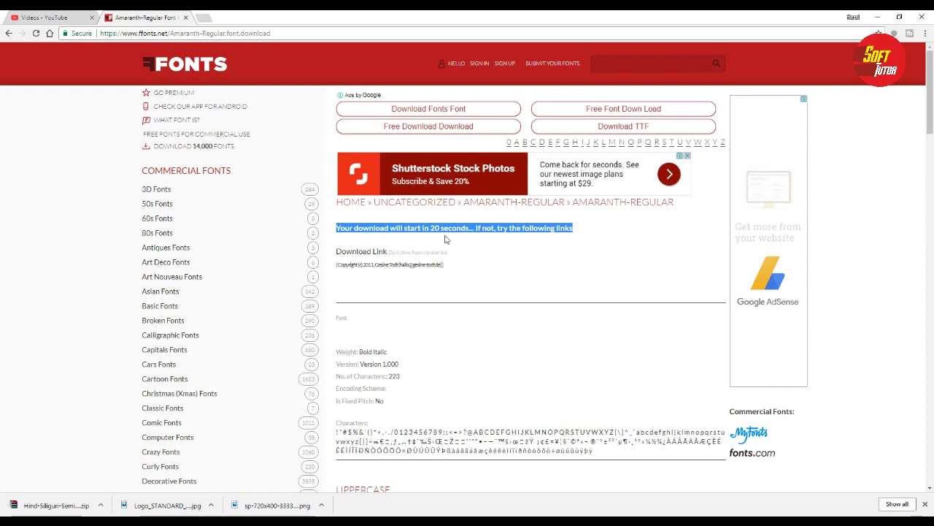
left_click(355, 252)
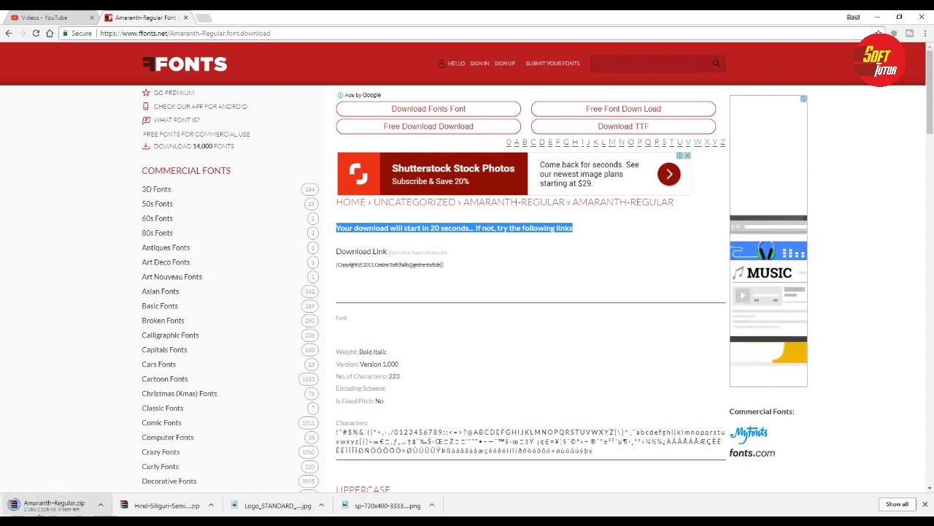
- Locate the downloaded Amaranth-Regular.zip in its folder and paste it onto the desktop
left_click(101, 506)
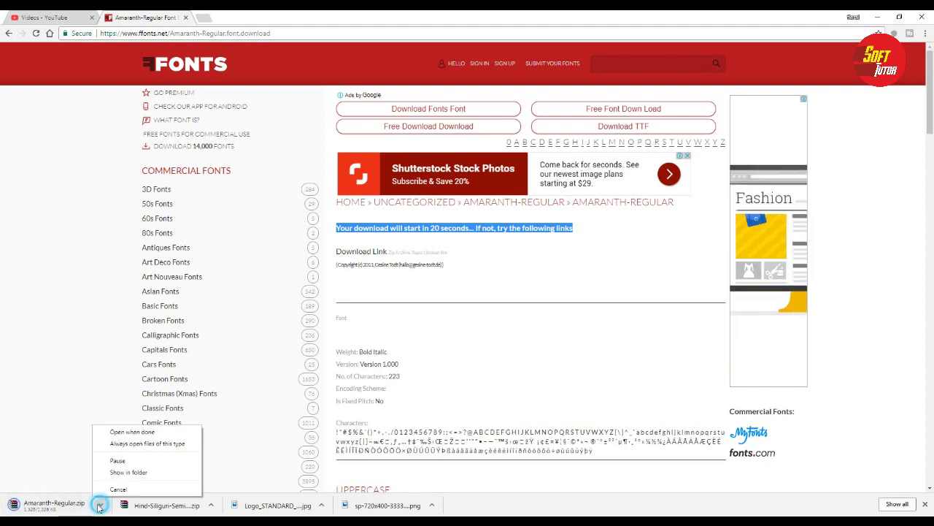
left_click(126, 473)
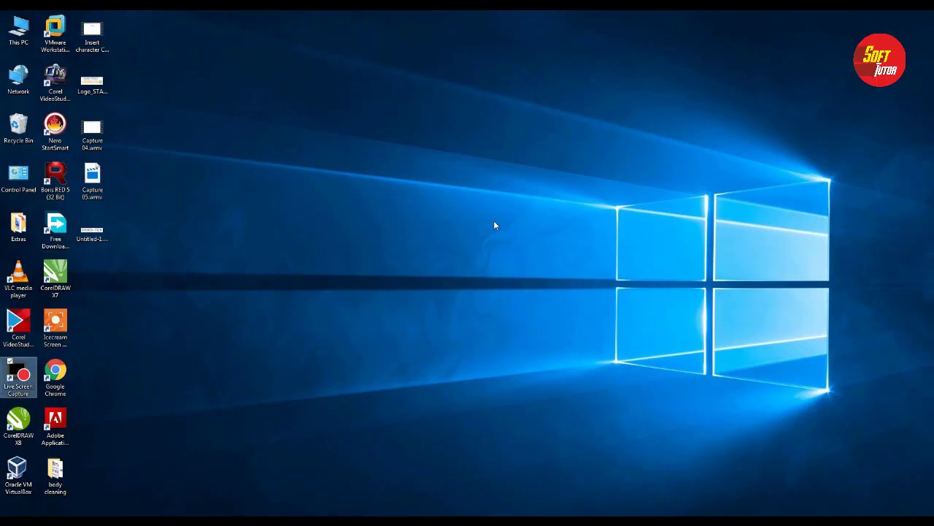
right_click(477, 222)
left_click(503, 271)
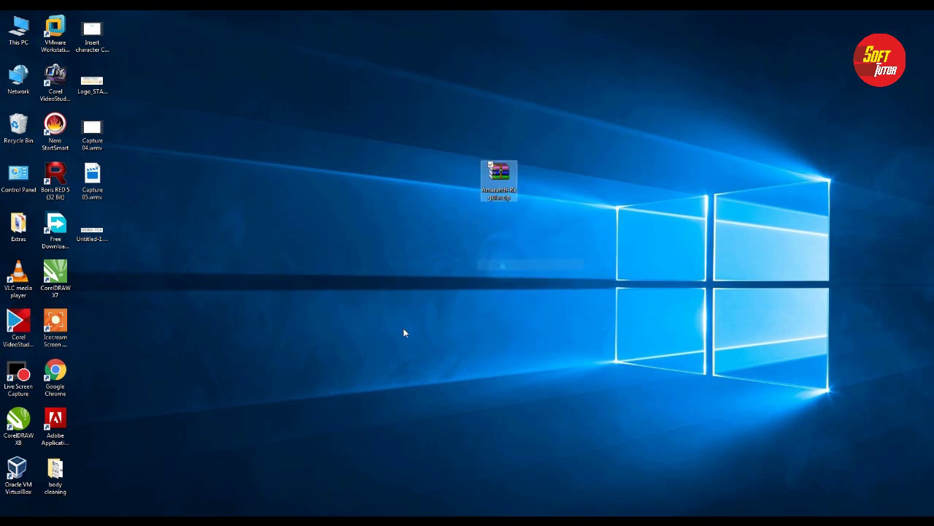
- Extract Amaranth-Regular.zip into its own Amaranth-Regular folder on the desktop and open the amaranth subfolder inside it
right_click(492, 176)
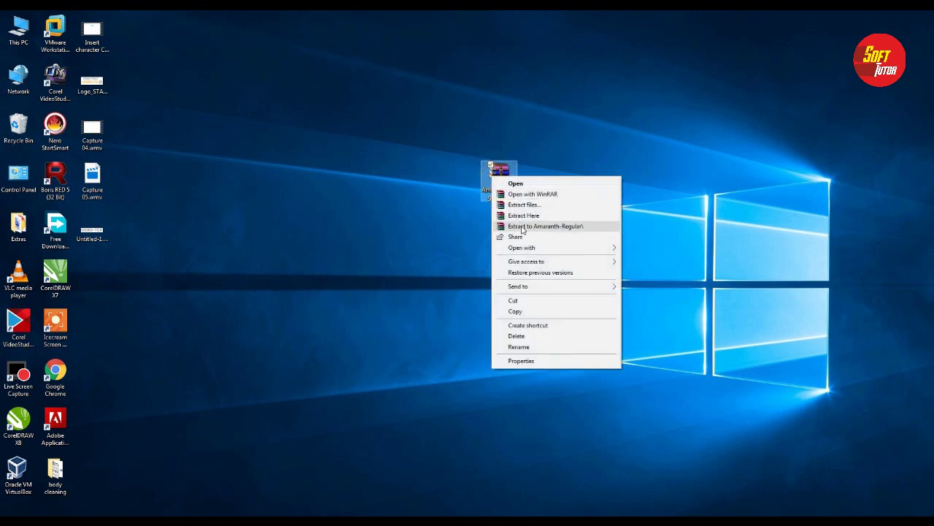
left_click(520, 226)
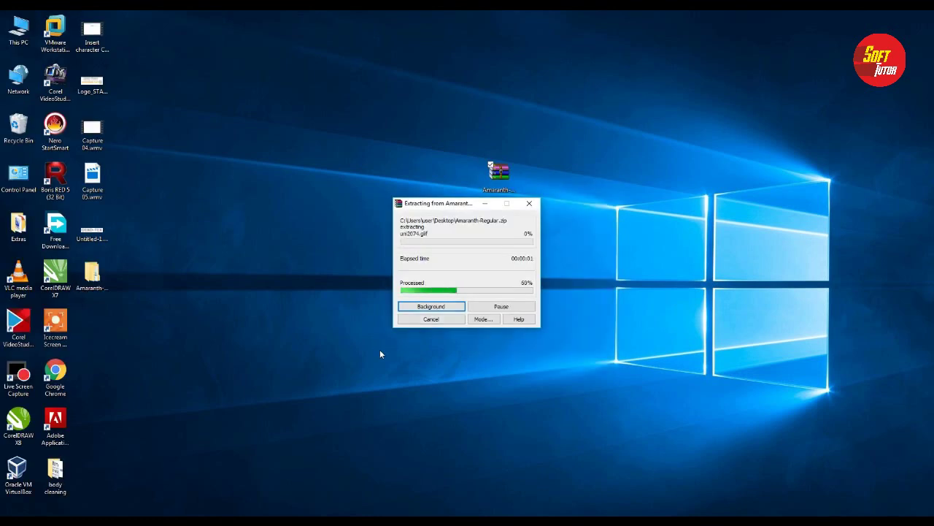
double_click(92, 274)
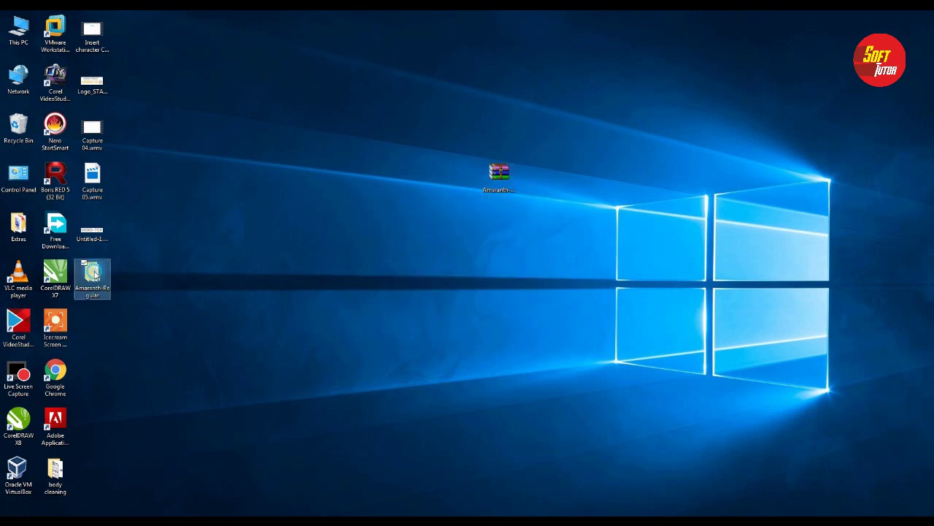
left_click_drag(429, 143, 373, 145)
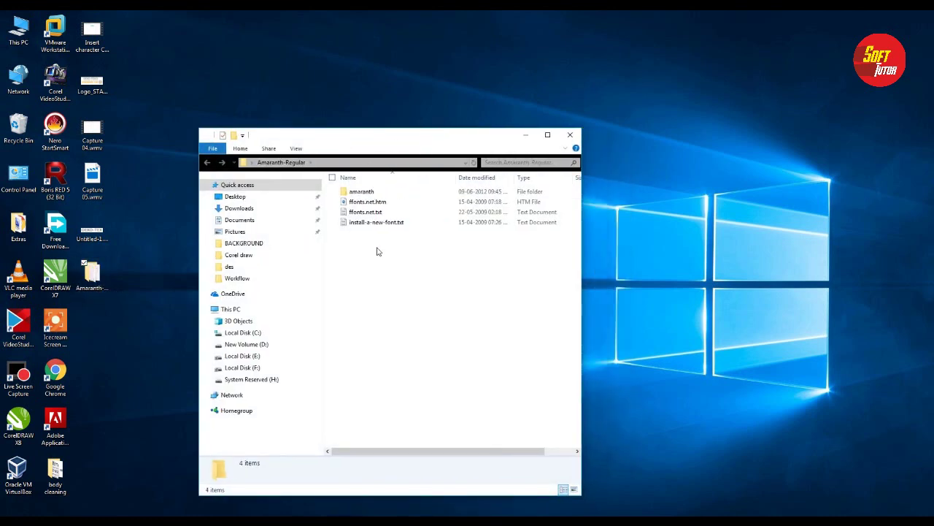
left_click(368, 203)
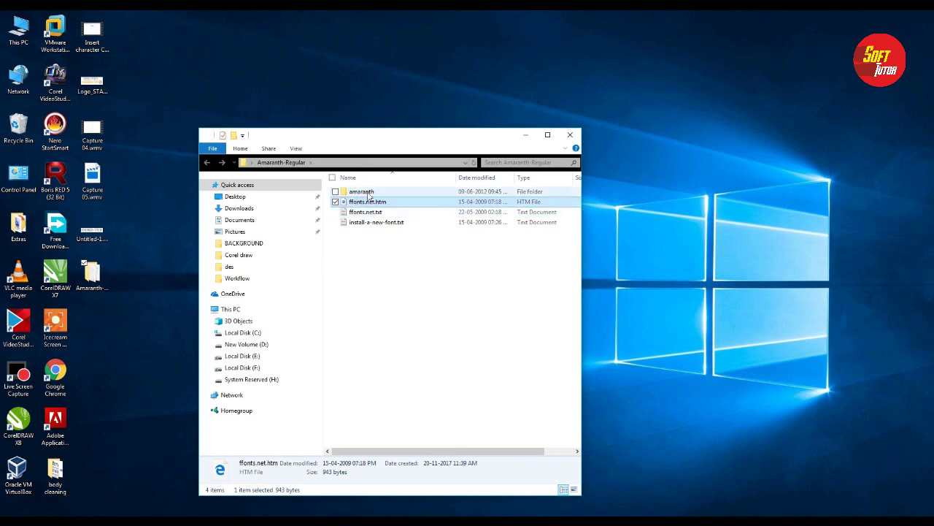
double_click(363, 192)
- Check the font files in the amaranth folder and preview Amaranth-Bold.ttf, closing the preview without installing
left_click(369, 201)
left_click(369, 212)
left_click(368, 222)
left_click(365, 232)
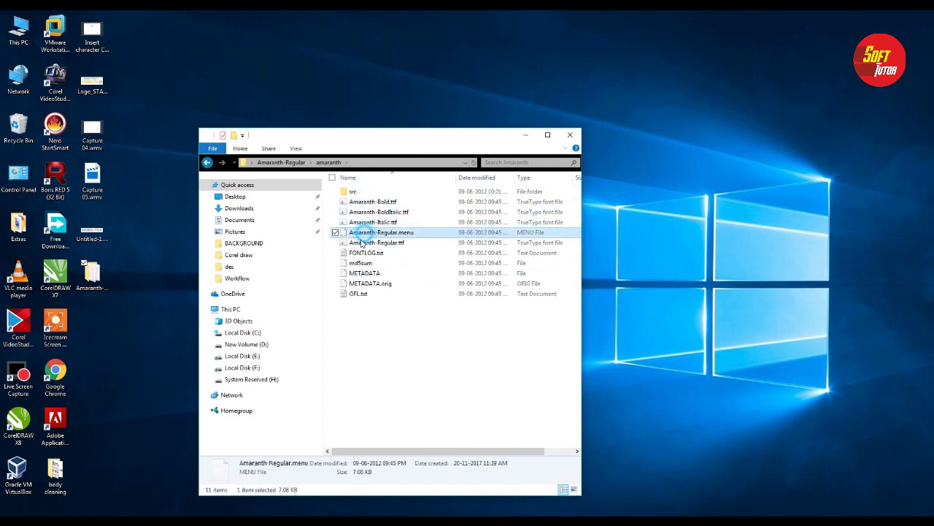
left_click(366, 242)
double_click(365, 204)
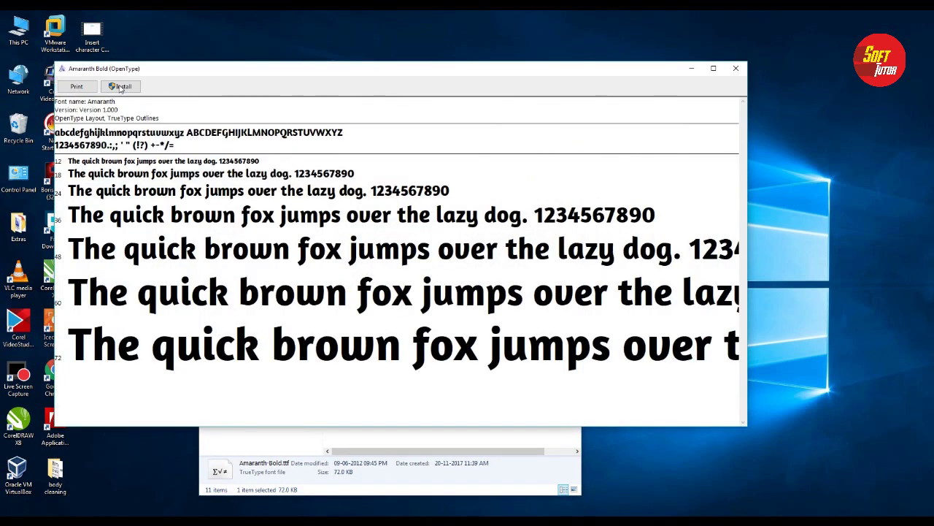
left_click(736, 68)
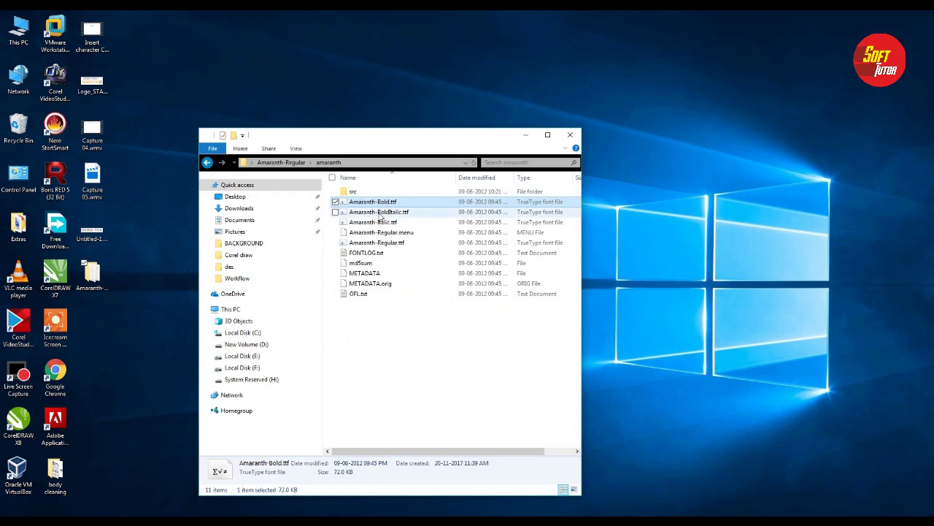
- Install Amaranth-Bold.ttf, Amaranth-BoldItalic.ttf, Amaranth-Italic.ttf and Amaranth-Regular.ttf together from the amaranth folder
left_click(372, 213, "ctrl")
left_click(369, 222, "ctrl")
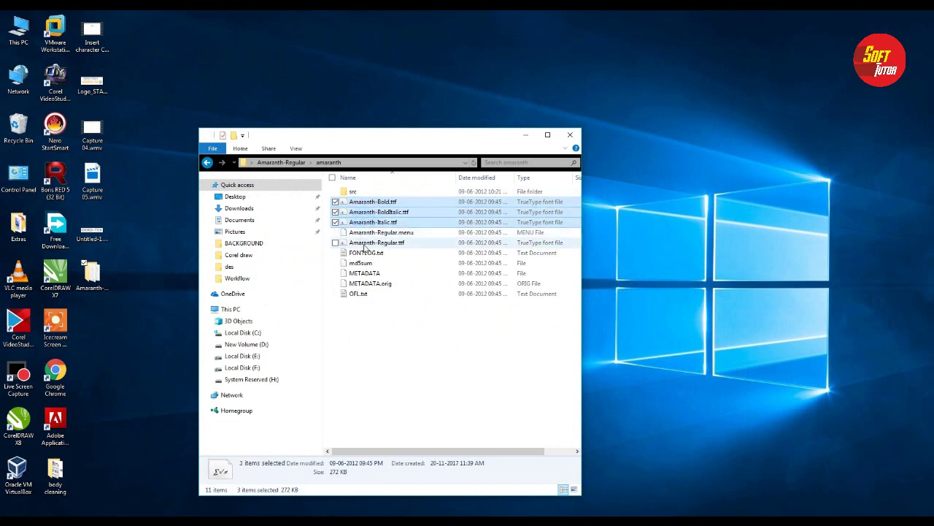
left_click(363, 244, "ctrl")
right_click(387, 224)
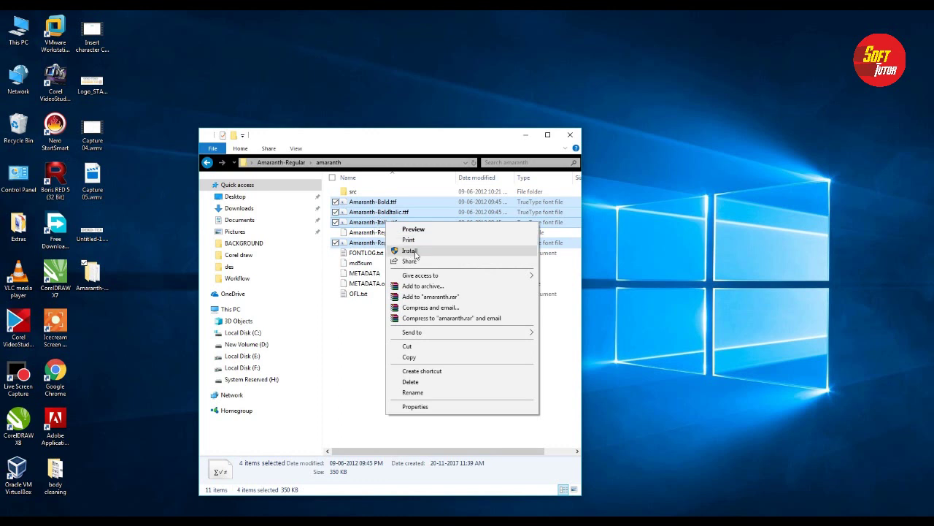
left_click(348, 135)
left_click_drag(344, 135, 363, 130)
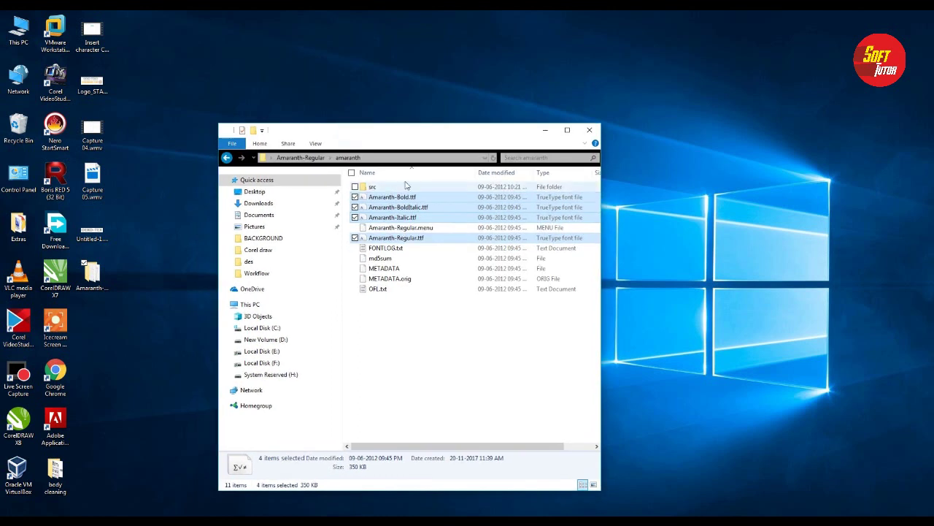
right_click(390, 219)
left_click(480, 242)
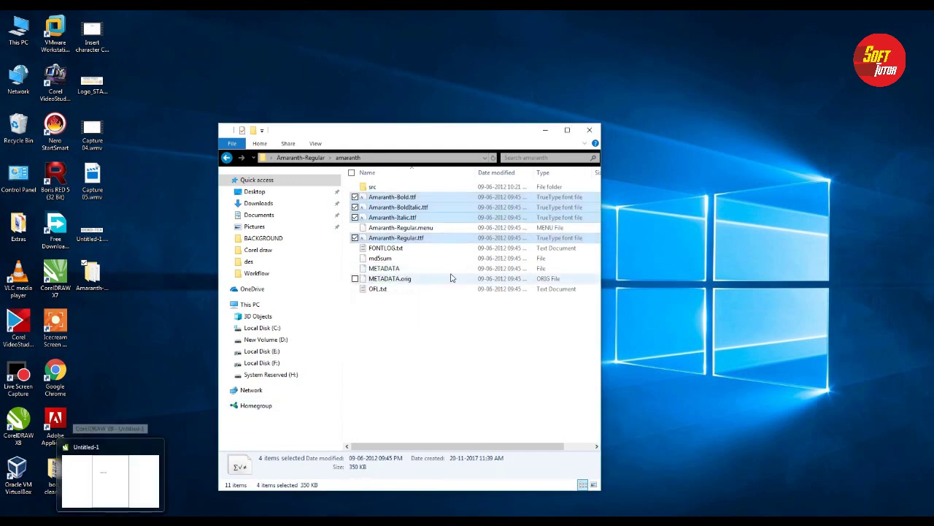
left_click_drag(375, 125, 405, 92)
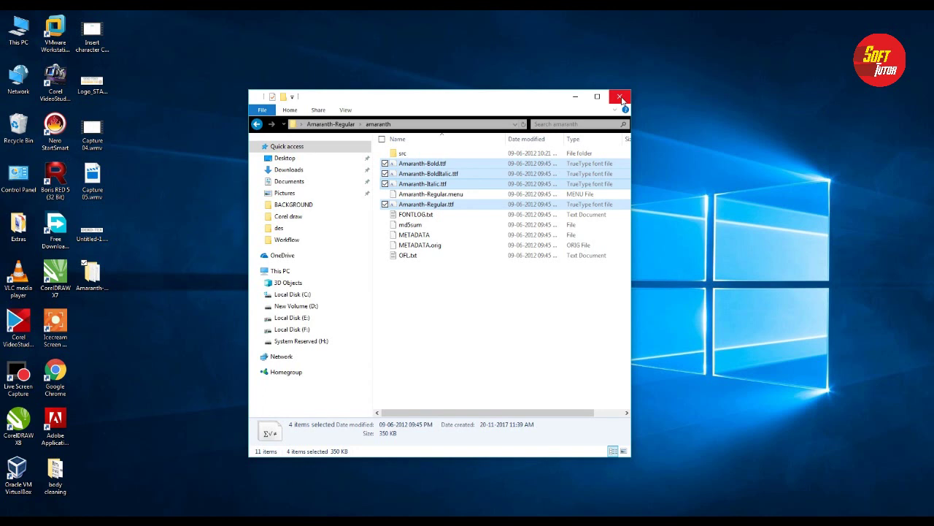
left_click_drag(454, 100, 473, 100)
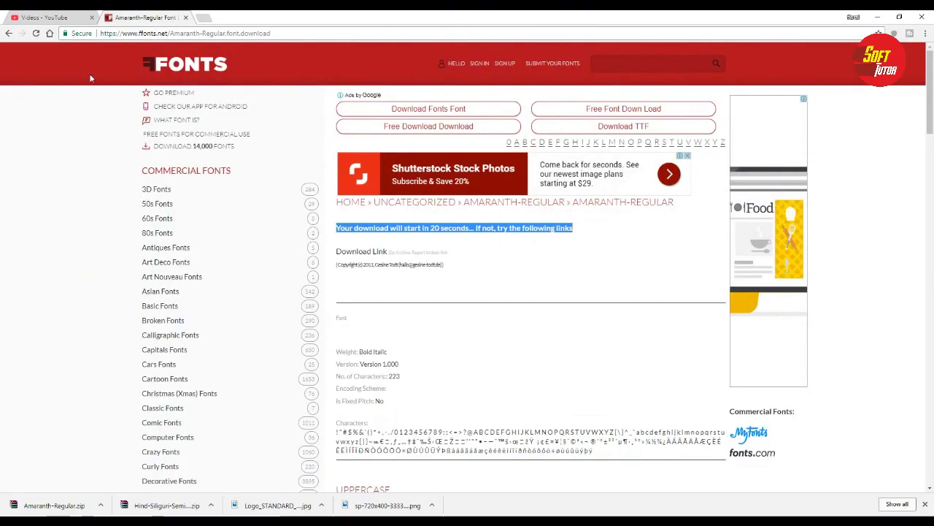
- Return to the Amaranth-Regular font page on ffonts.net and examine its uppercase, lowercase and other character previews
left_click(9, 34)
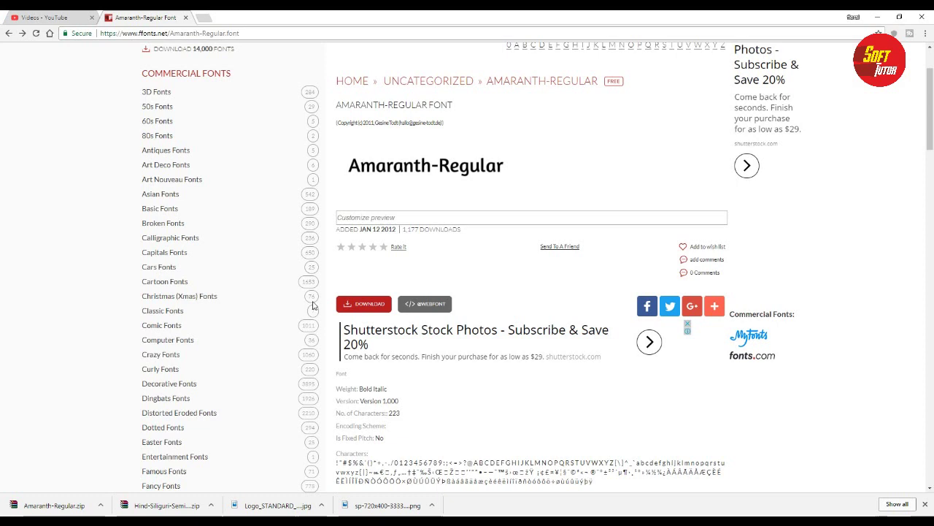
scroll(471, 261, "down", 2)
scroll(465, 260, "down", 5)
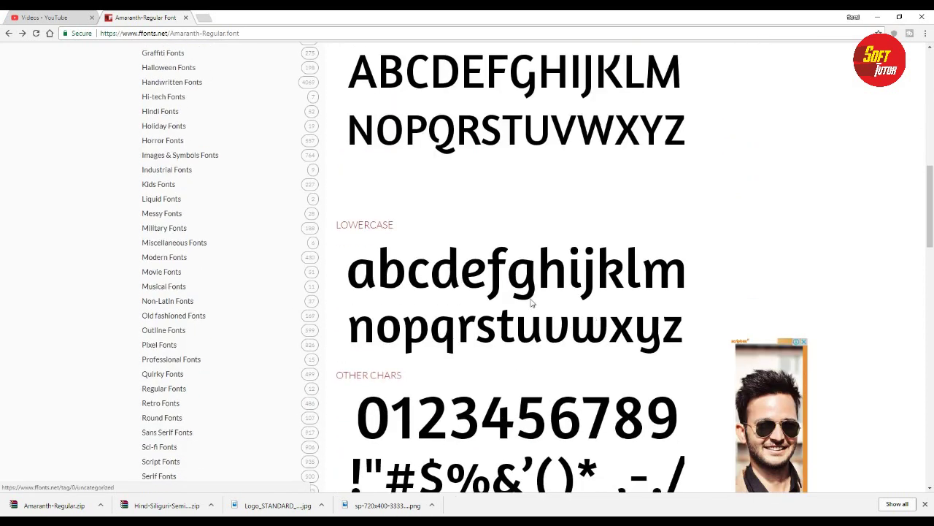
scroll(532, 303, "down", 1)
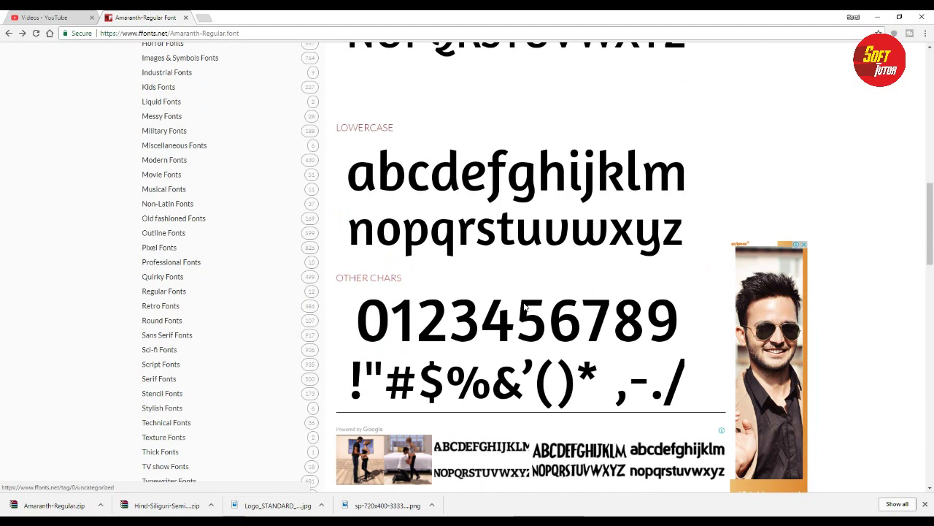
scroll(526, 306, "down", 2)
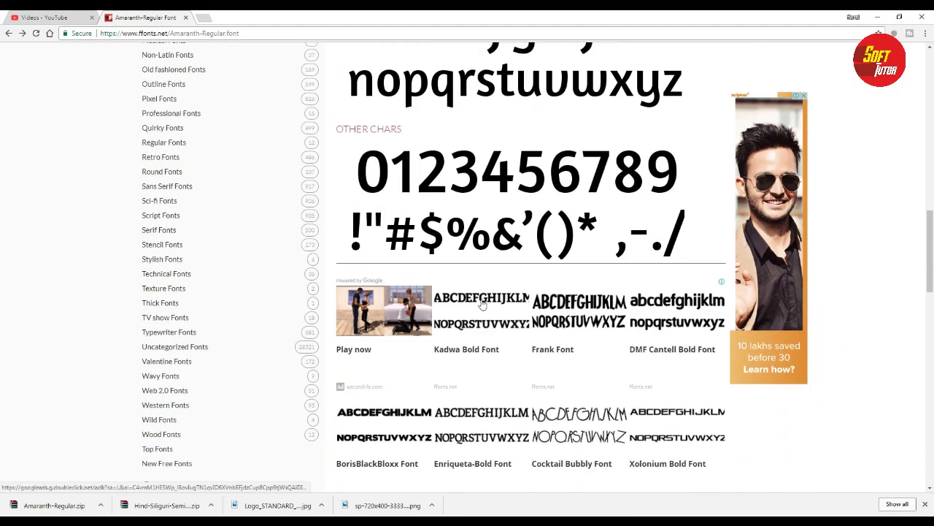
scroll(482, 303, "down", 1)
scroll(482, 303, "down", 1)
scroll(526, 304, "up", 5)
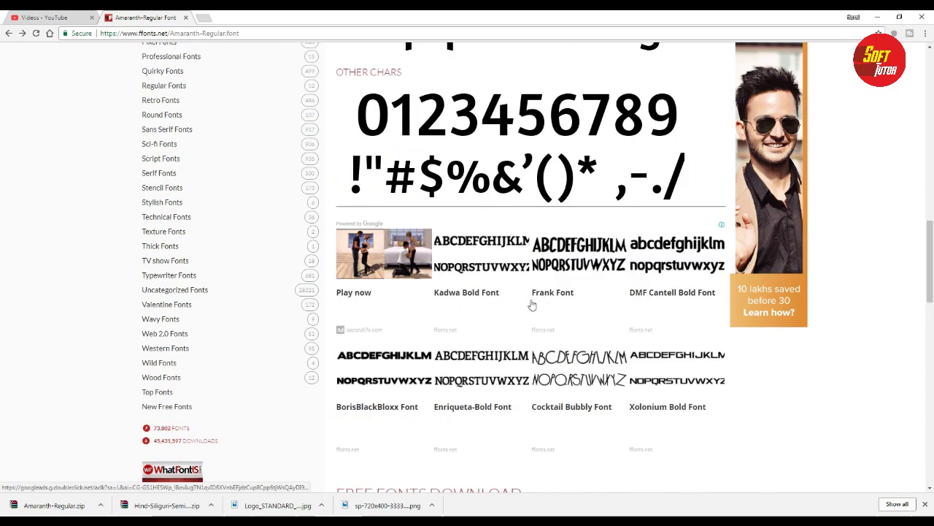
scroll(522, 305, "up", 3)
scroll(529, 296, "up", 3)
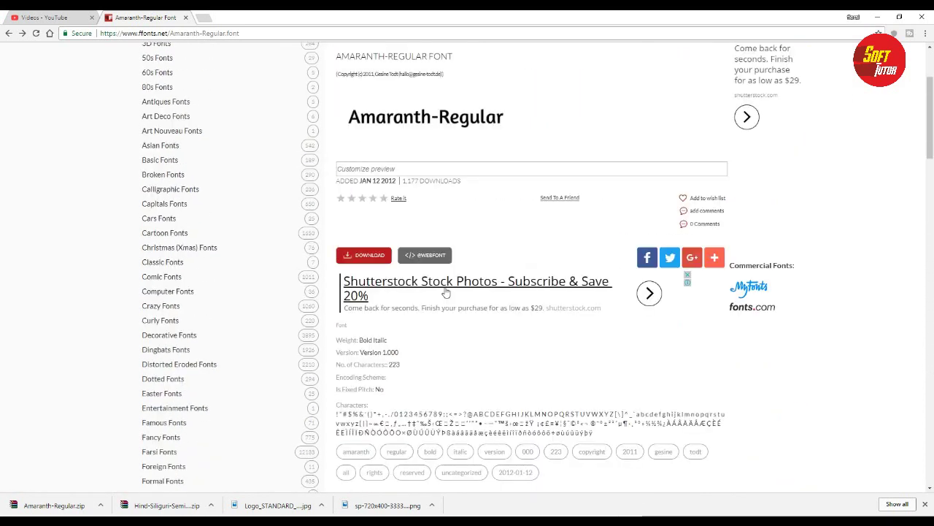
scroll(463, 274, "up", 2)
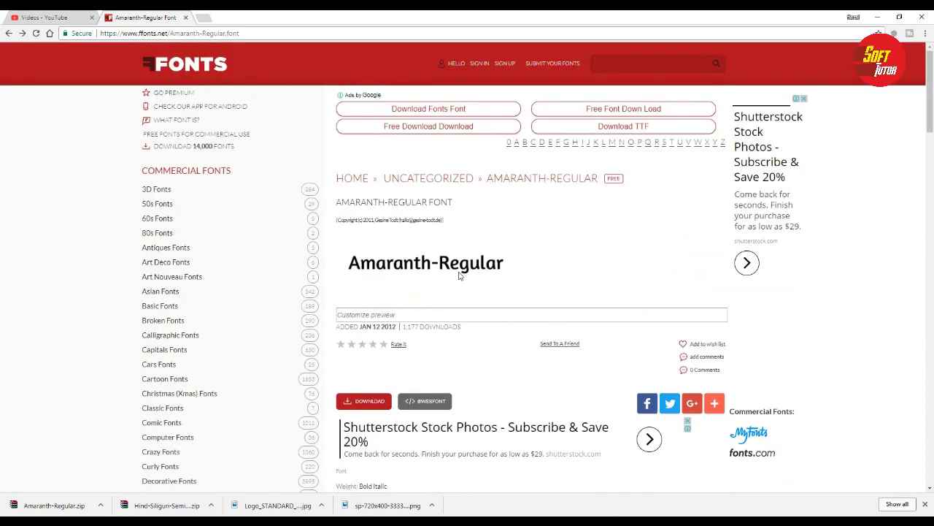
left_click(6, 36)
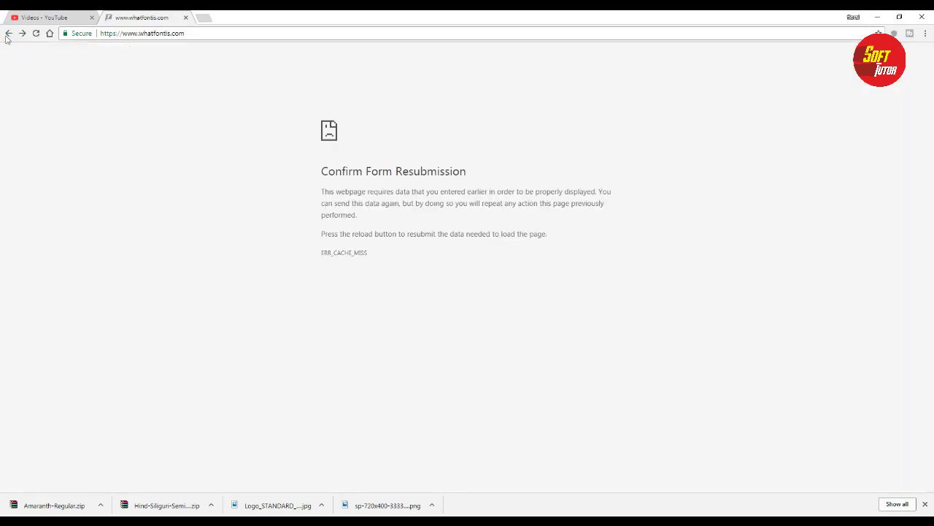
left_click(93, 36)
type("www.google.co.in")
key("Return")
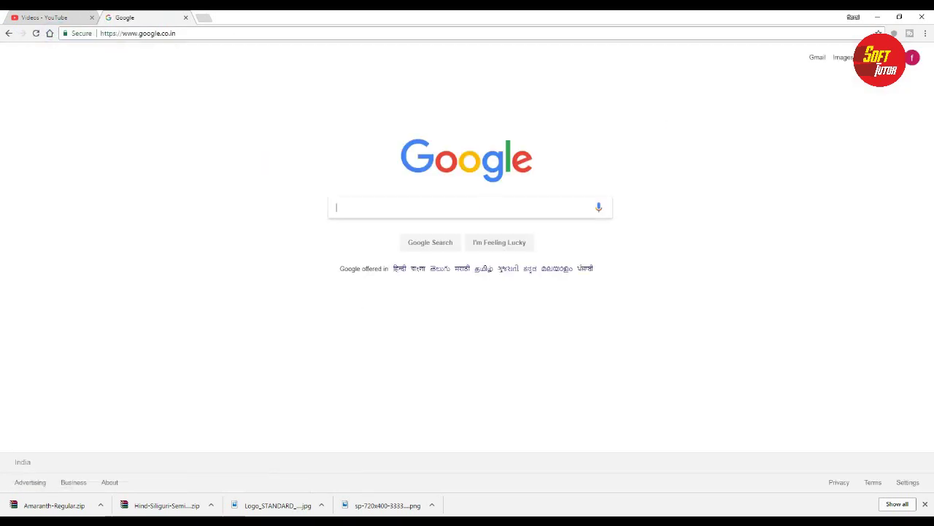
- Switch to CorelDRAW and add the artistic text "OEKO" below the grey OEKO-TEX logo lettering
mouse_move(117, 520)
key("alt+Tab")
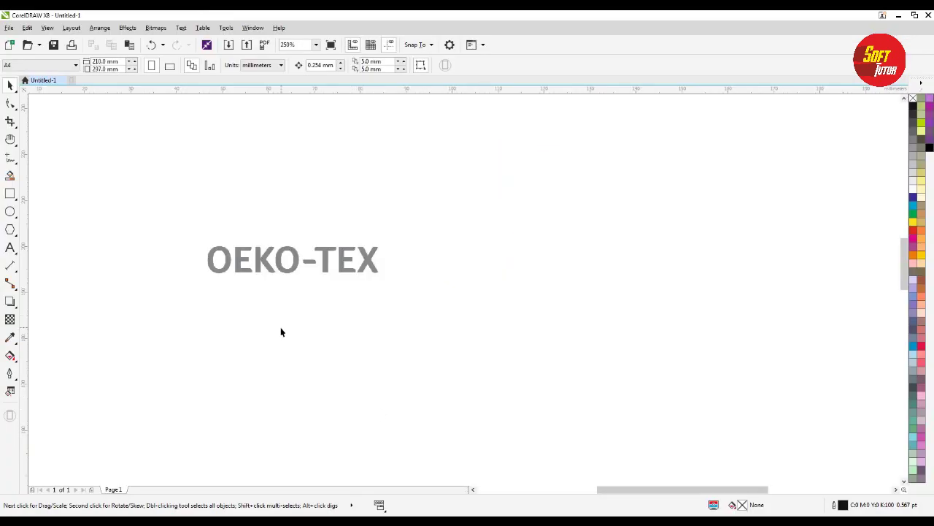
left_click(332, 314)
key("F8")
left_click(269, 344)
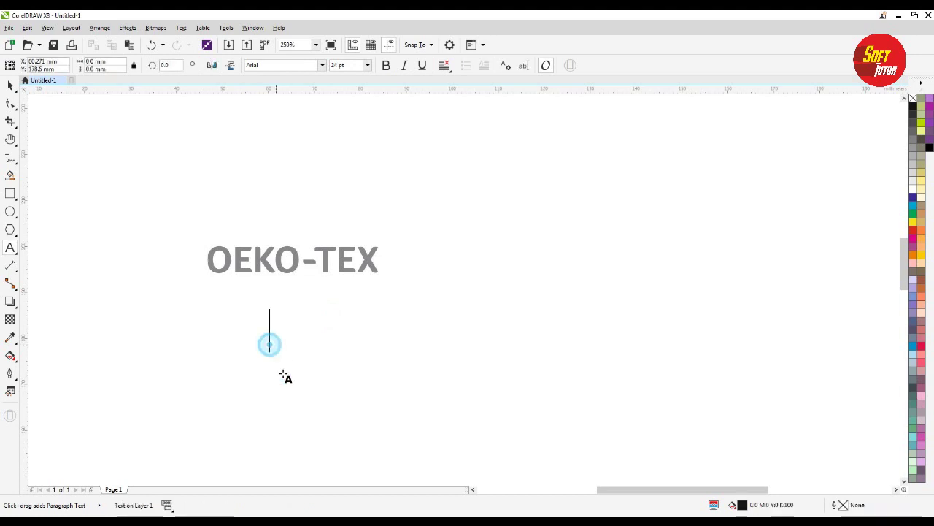
type("OEKO")
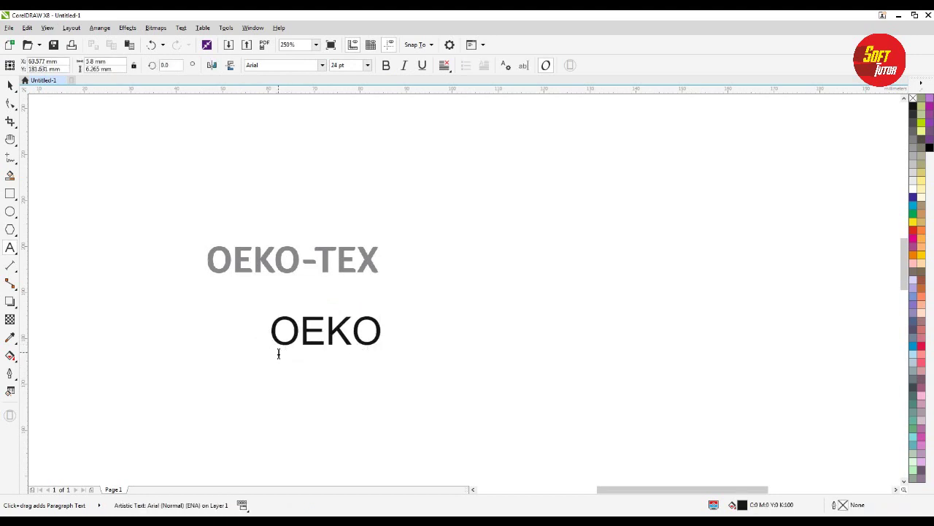
- Change the font of the new OEKO text to Amaranth (Regular, Normal)
key("ctrl+space")
left_click(321, 65)
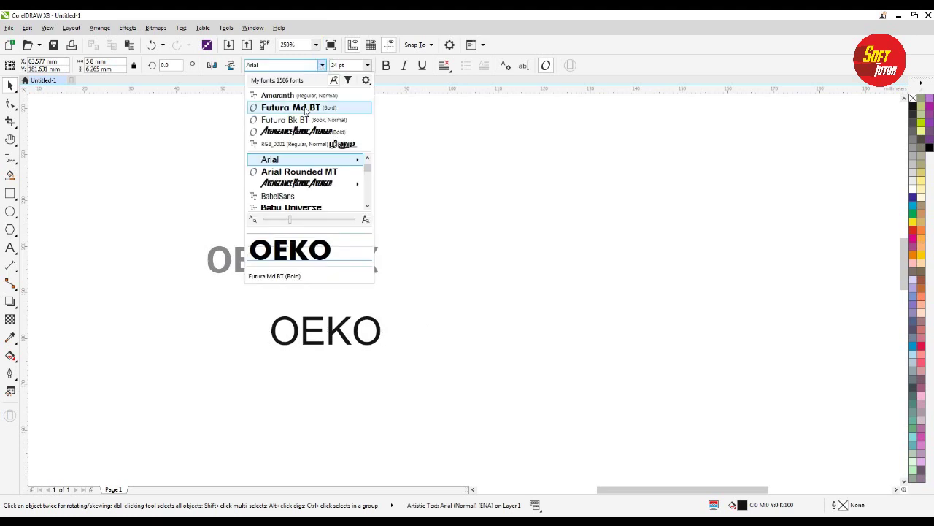
left_click(297, 95)
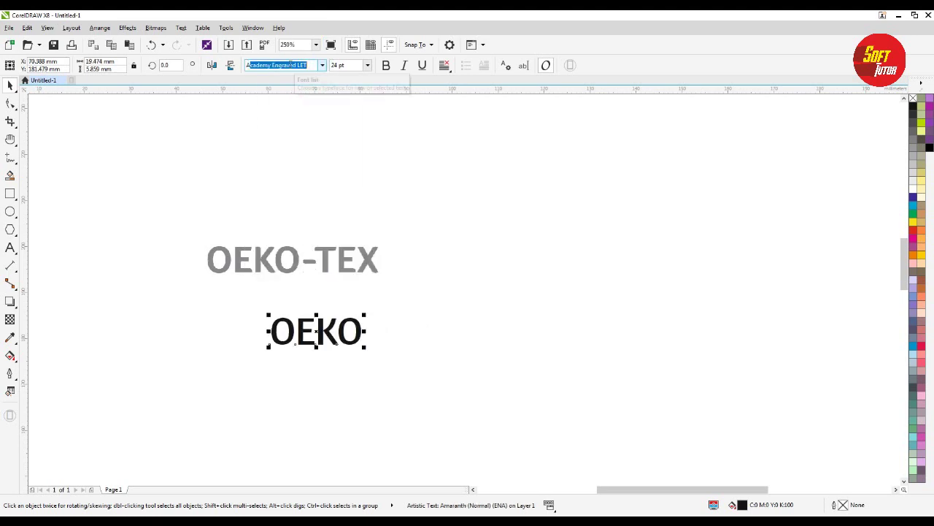
- Start a font search with "A" for the OEKO text, and bring up the amaranth folder to check the font file names
type("A")
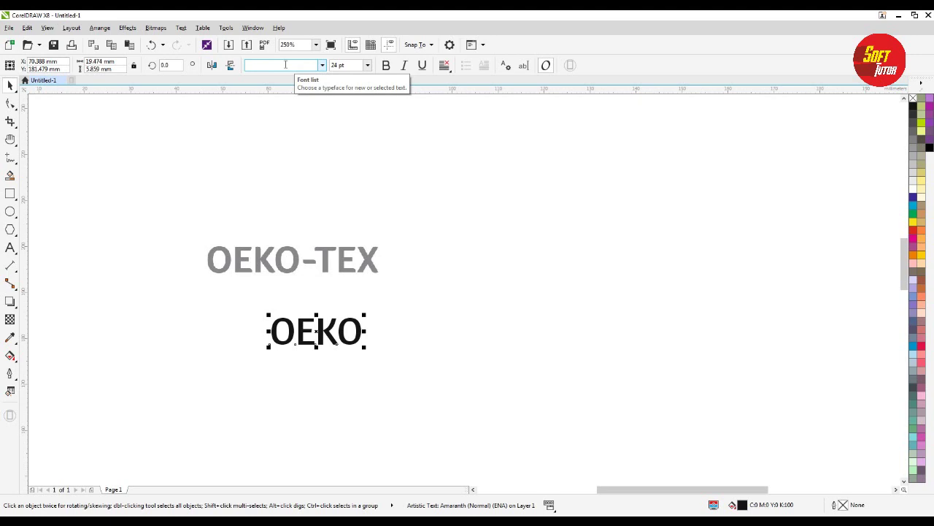
left_click(94, 475)
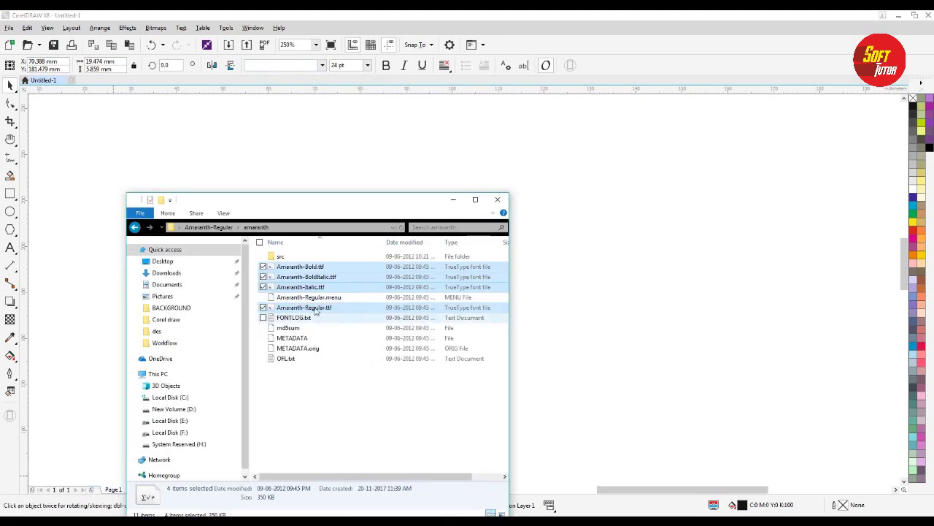